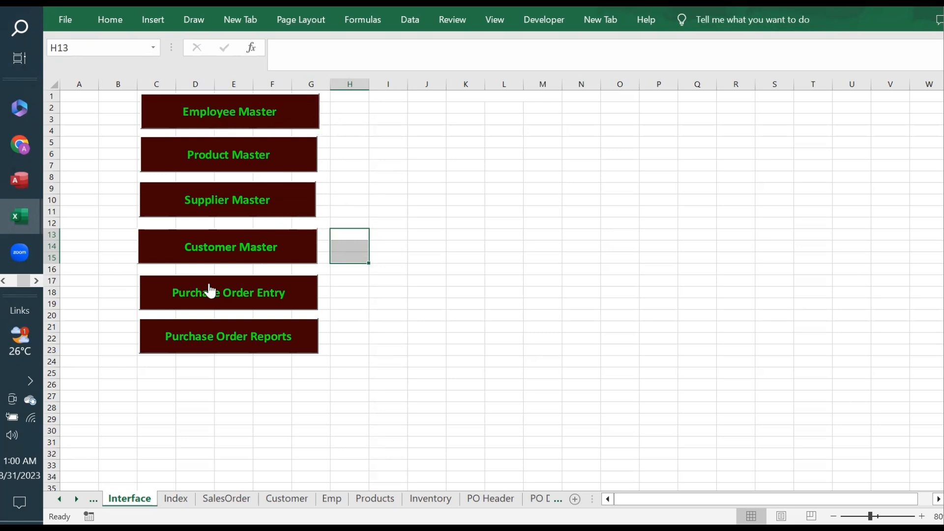
# Compare the Customer sheet with the Customers table of the Northwind database in Access, and return to the Excel workbook
pyautogui.click(248, 260)
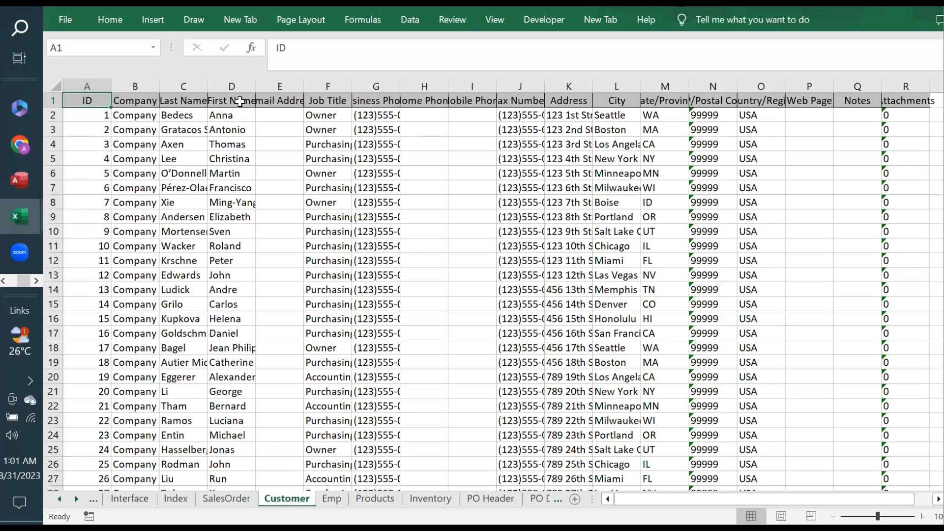
pyautogui.click(19, 183)
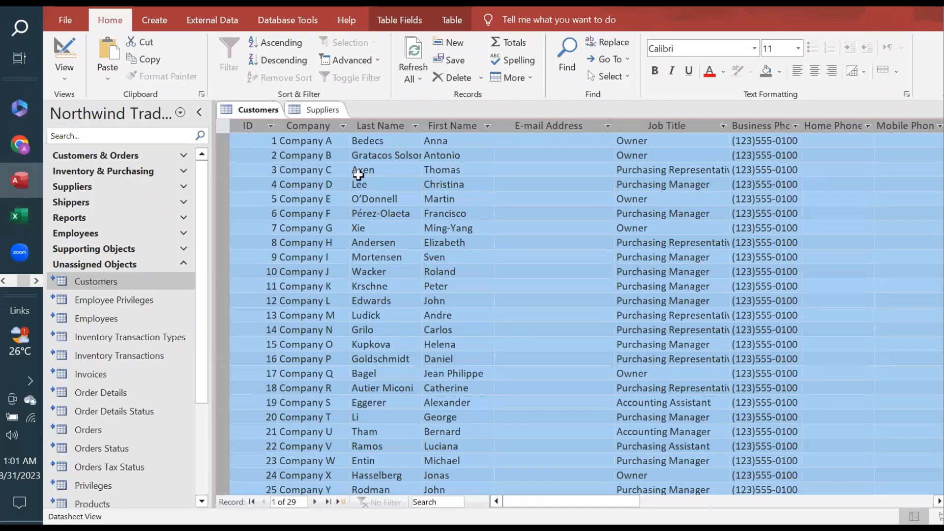
pyautogui.click(106, 280)
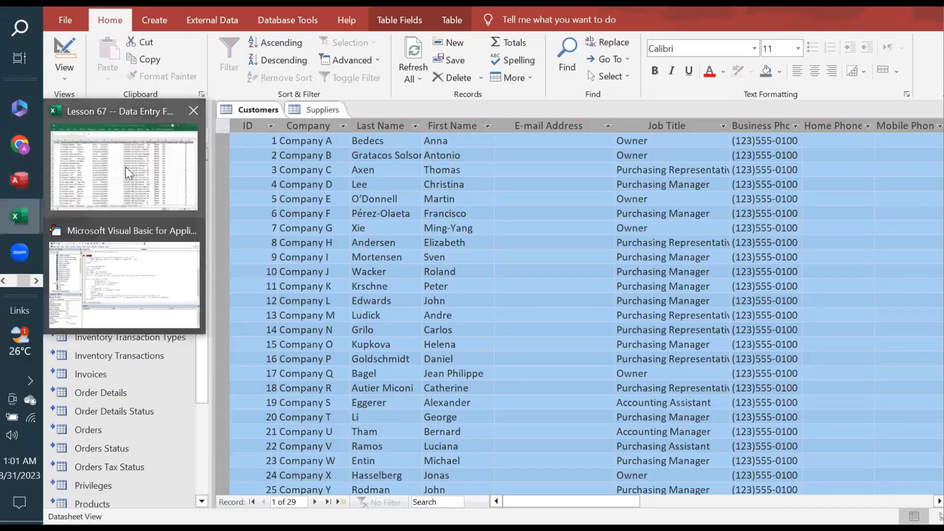
pyautogui.click(169, 196)
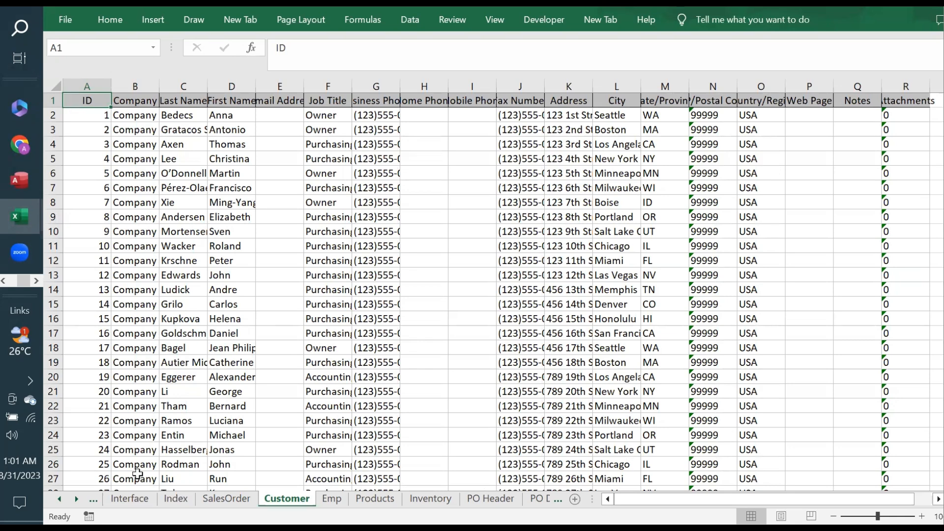
# Open the code of the macro assigned to the Customer Master button on the Interface sheet
pyautogui.click(129, 499)
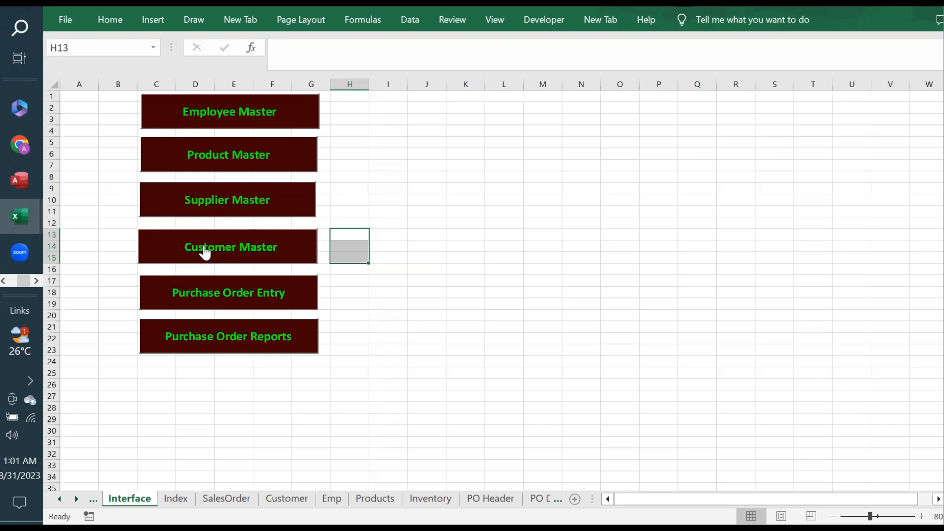
pyautogui.rightClick(203, 248)
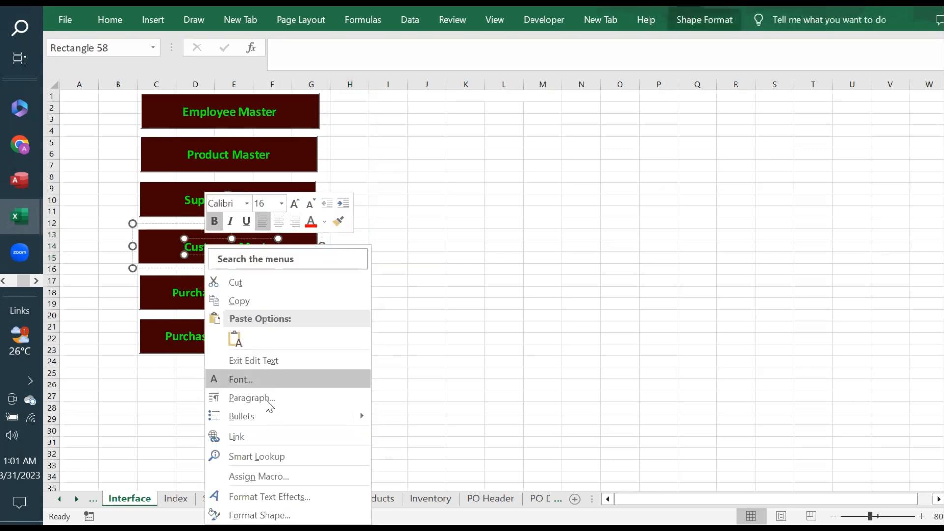
pyautogui.click(273, 476)
pyautogui.click(417, 281)
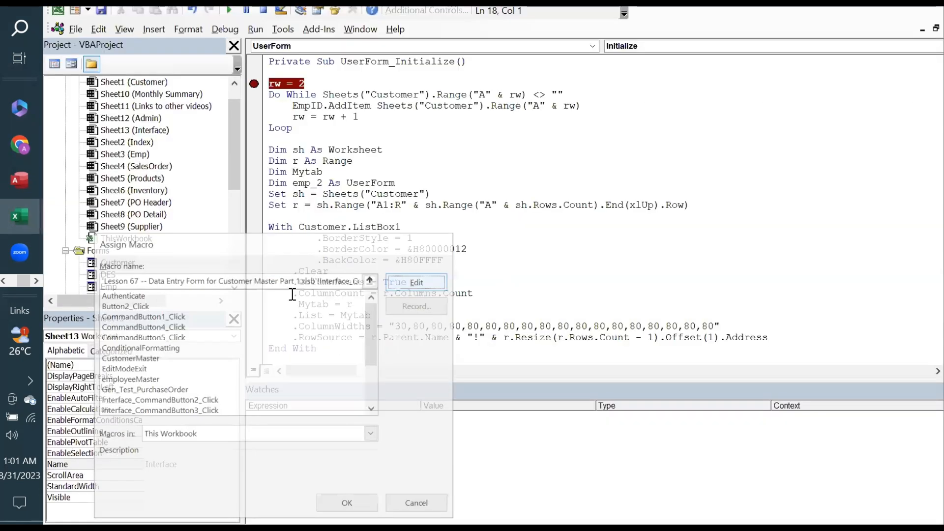
# Examine the "Customer" sheet name and CustomerMaster call in Interface_CommandButton6_Click, and the Customer.Show line in the CustomerMaster procedure
pyautogui.moveTo(305, 135); pyautogui.dragTo(356, 135)
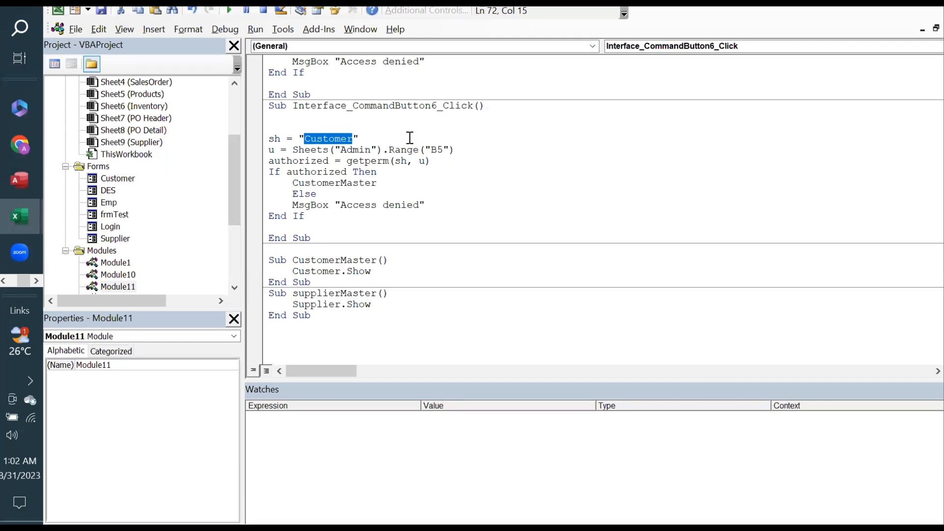
pyautogui.moveTo(291, 182); pyautogui.dragTo(380, 181)
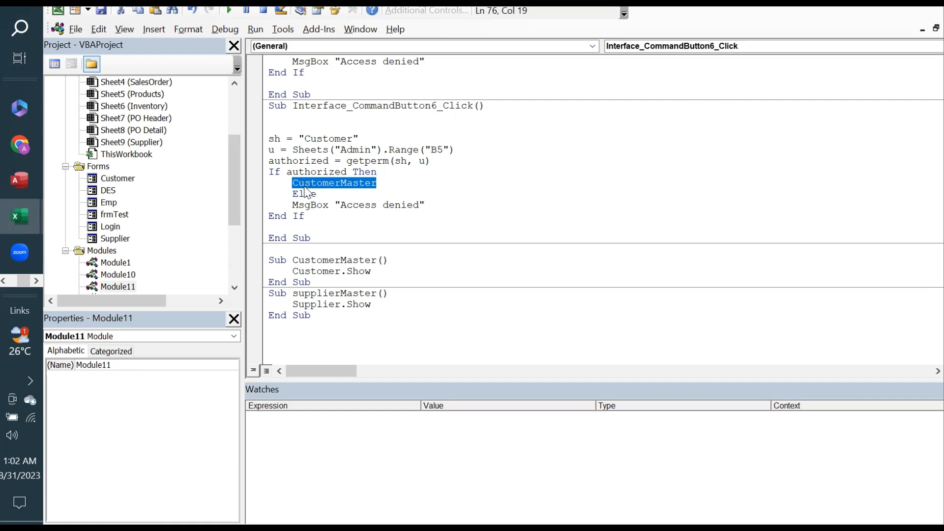
pyautogui.click(340, 271)
pyautogui.moveTo(269, 249); pyautogui.dragTo(340, 280)
pyautogui.click(397, 275)
pyautogui.click(300, 274)
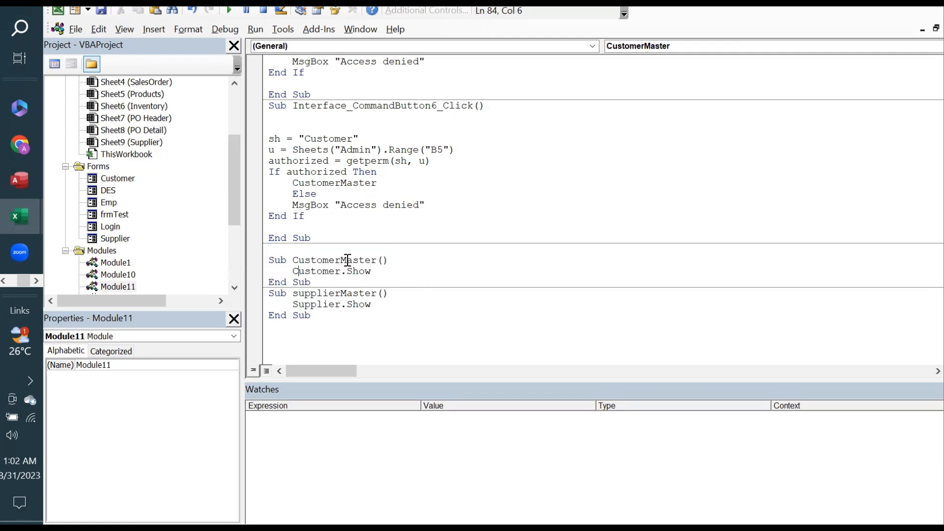
# Open the Supplier form in the designer and inspect its Name property
pyautogui.click(111, 179)
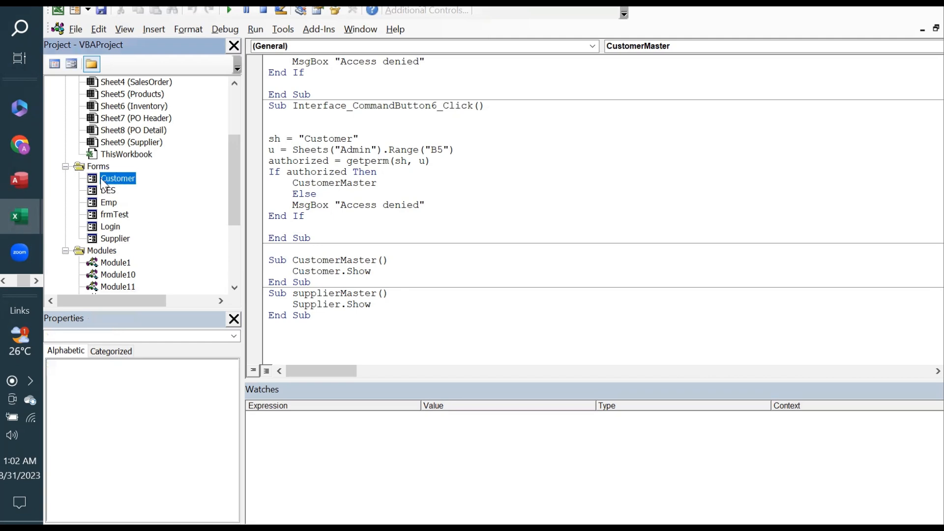
pyautogui.click(95, 240)
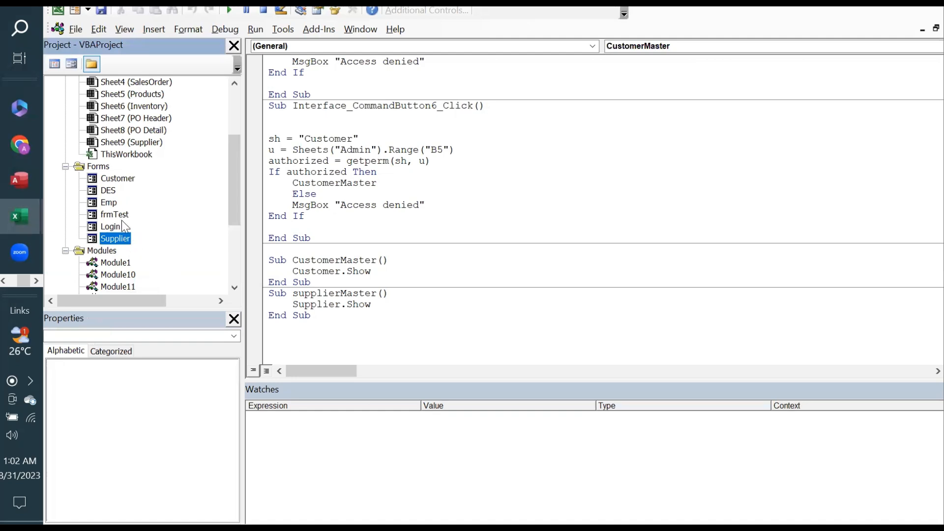
pyautogui.doubleClick(93, 240)
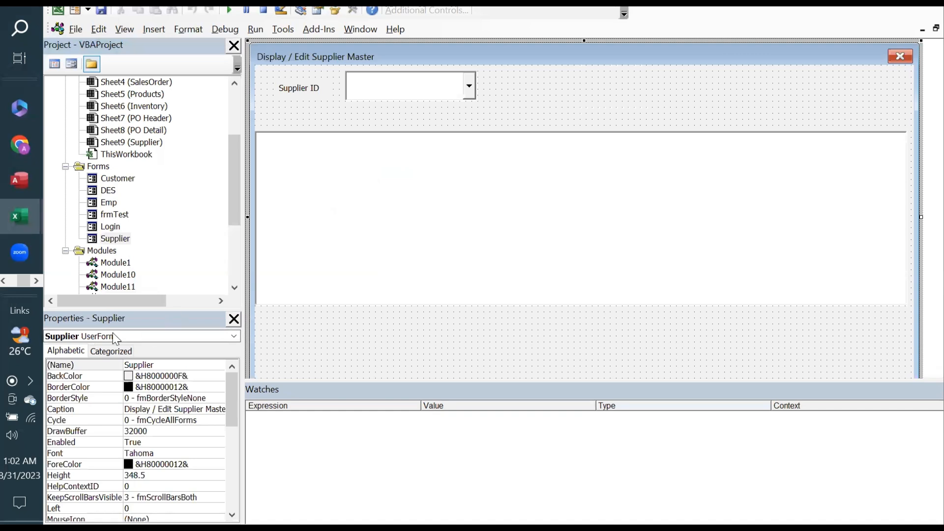
pyautogui.click(173, 366)
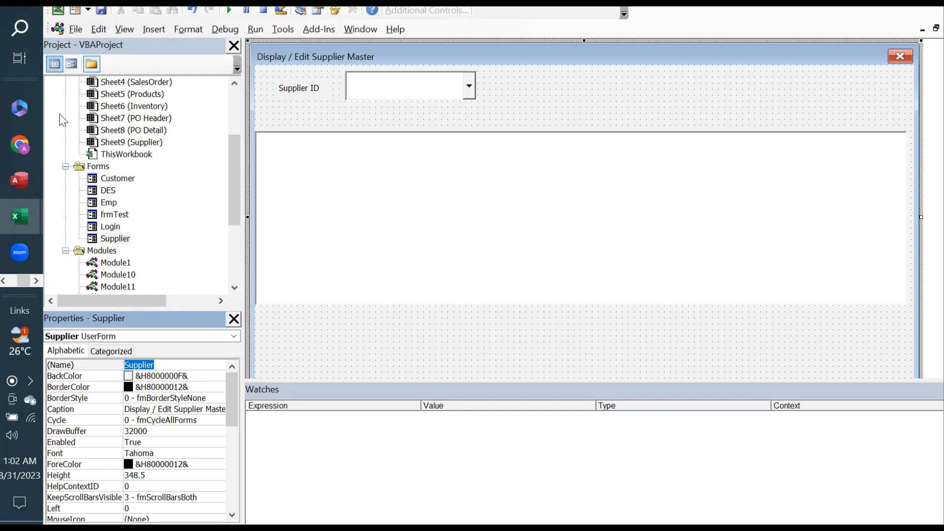
# Bring up the file export for the Supplier form and cancel it without saving
pyautogui.click(73, 29)
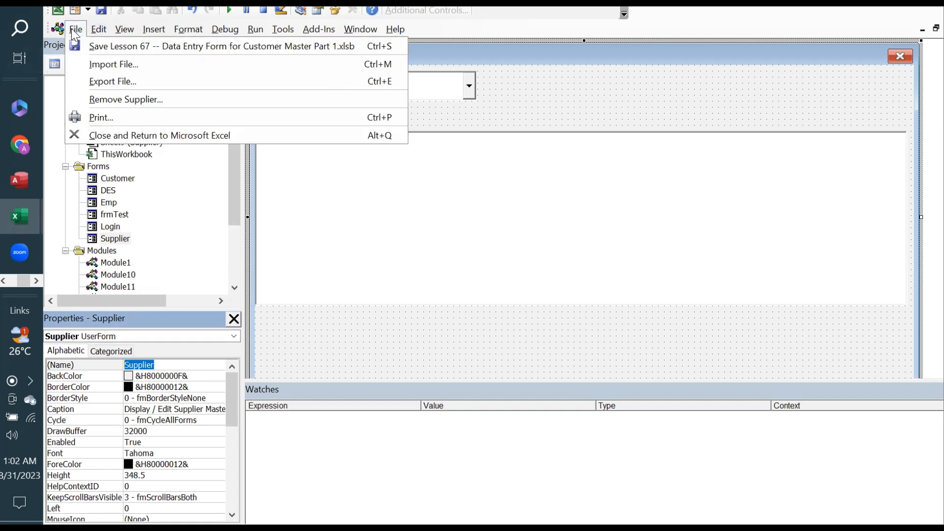
pyautogui.click(135, 82)
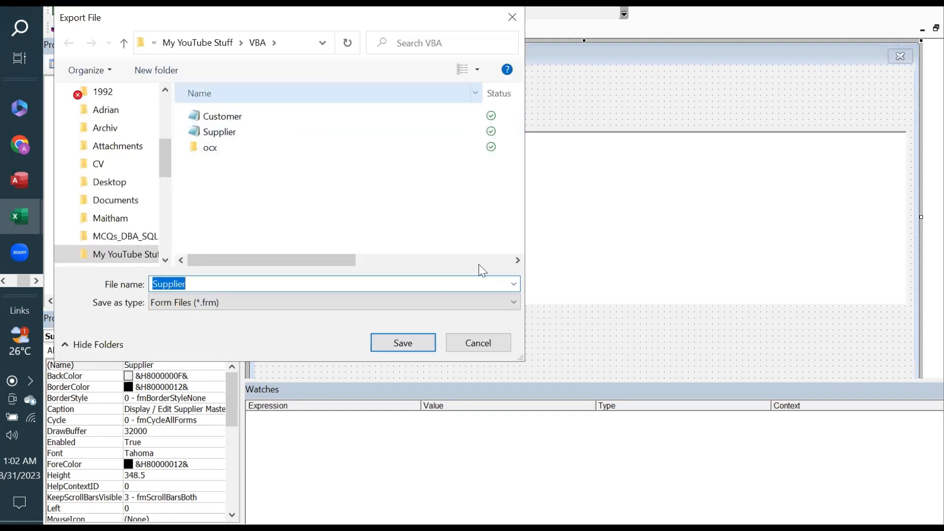
pyautogui.click(479, 348)
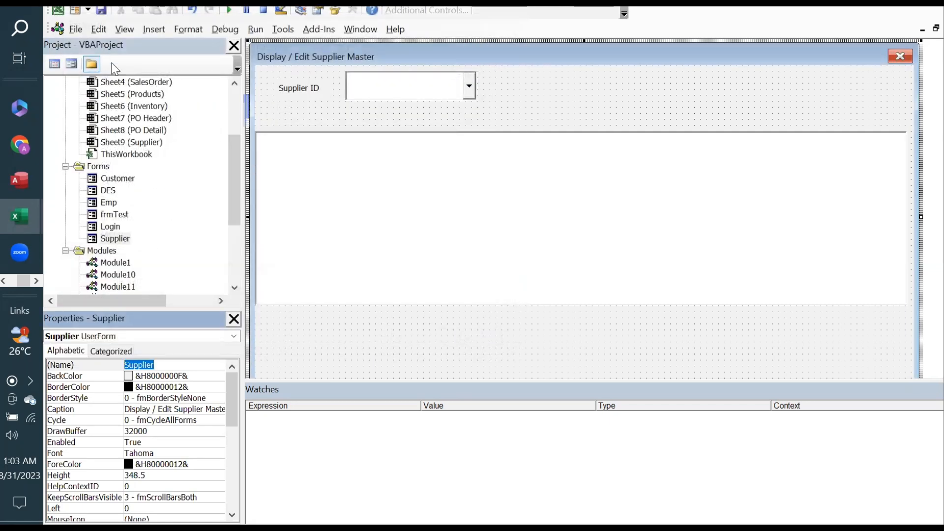
# Bring up the file import to view the available form files in the VBA folder, and cancel it
pyautogui.click(127, 238)
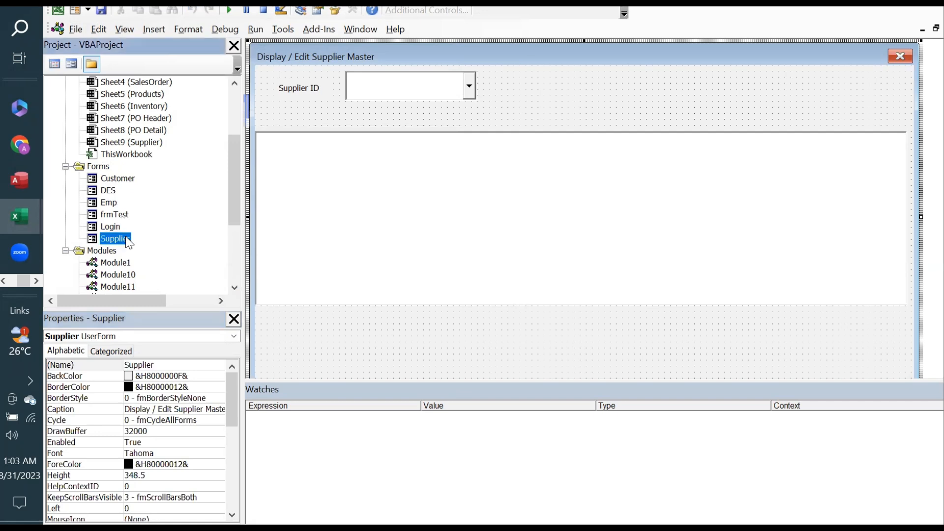
pyautogui.click(118, 179)
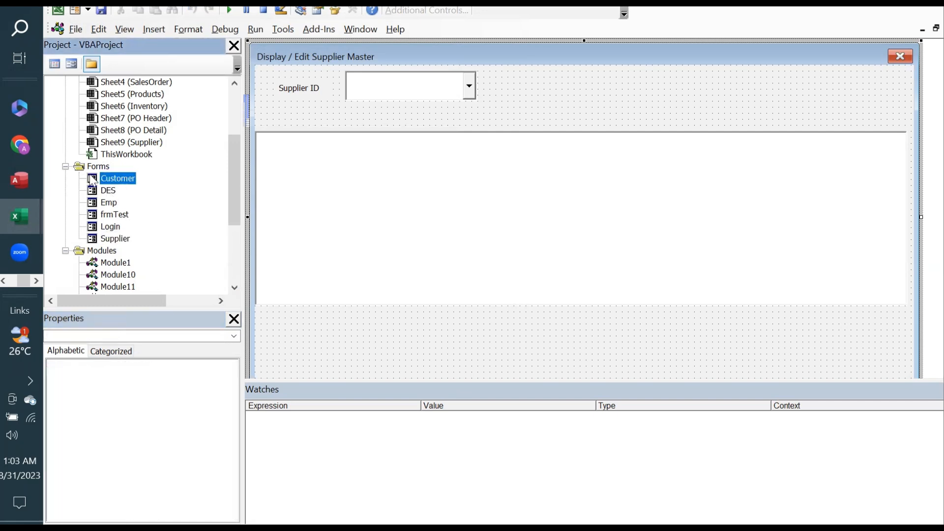
pyautogui.click(79, 29)
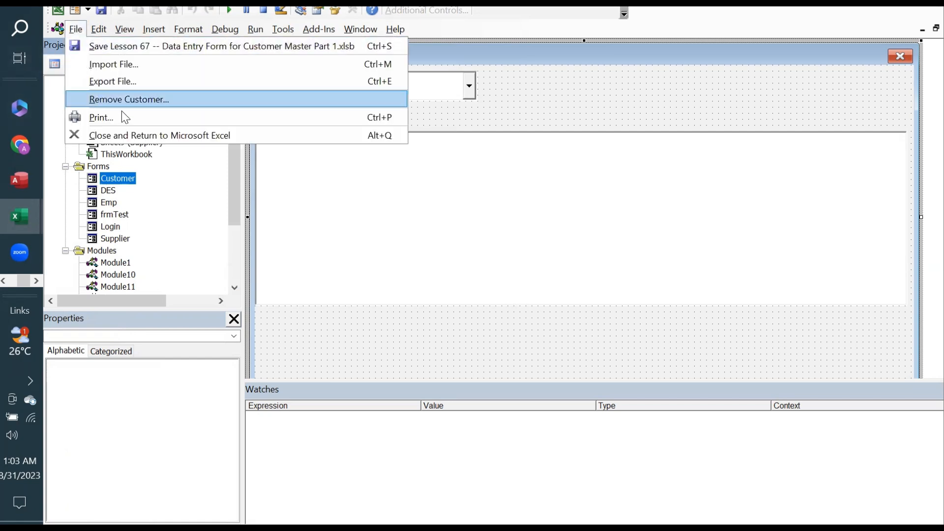
pyautogui.click(99, 66)
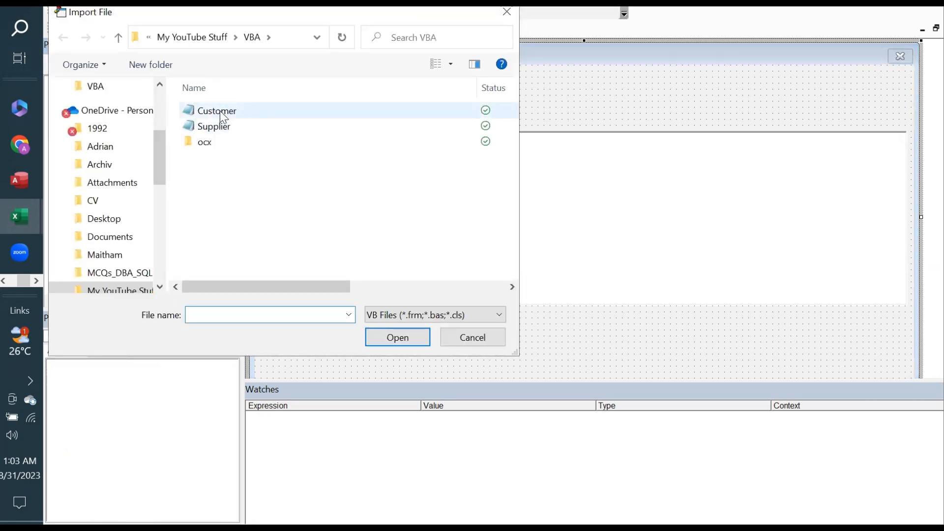
pyautogui.click(491, 344)
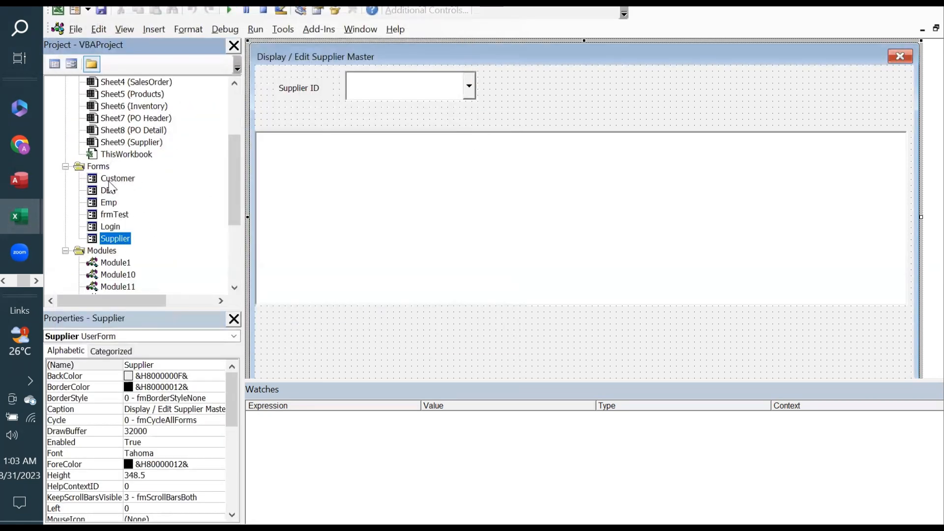
# Open the Customer form in the designer and inspect the word Customer in its Caption property
pyautogui.click(111, 180)
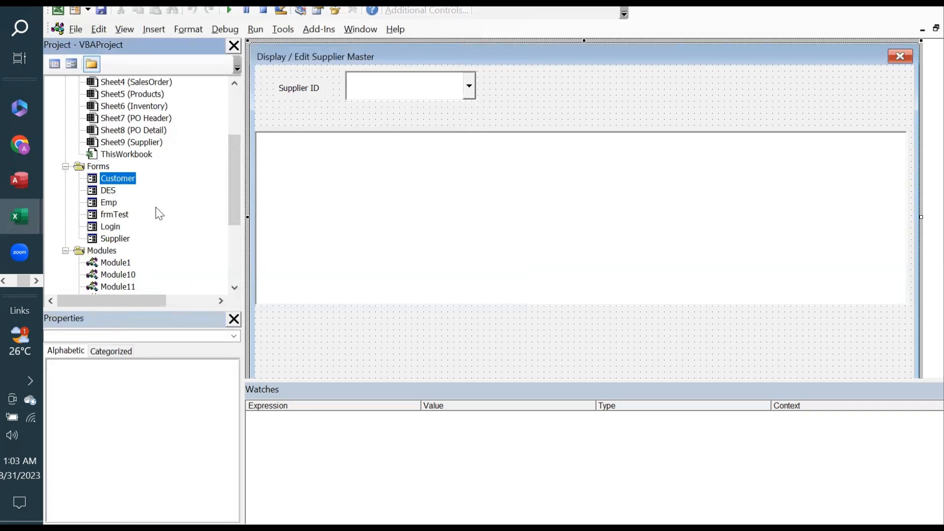
pyautogui.click(309, 94)
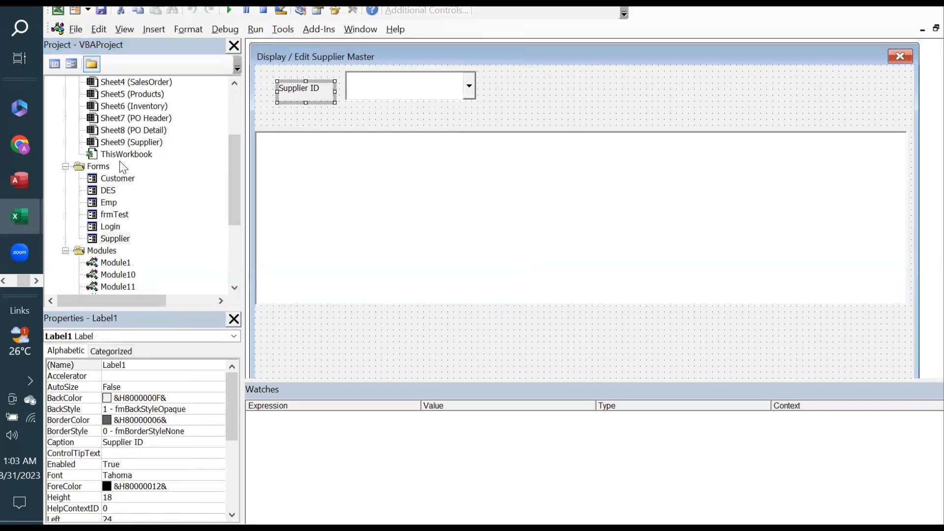
pyautogui.click(109, 191)
pyautogui.doubleClick(115, 179)
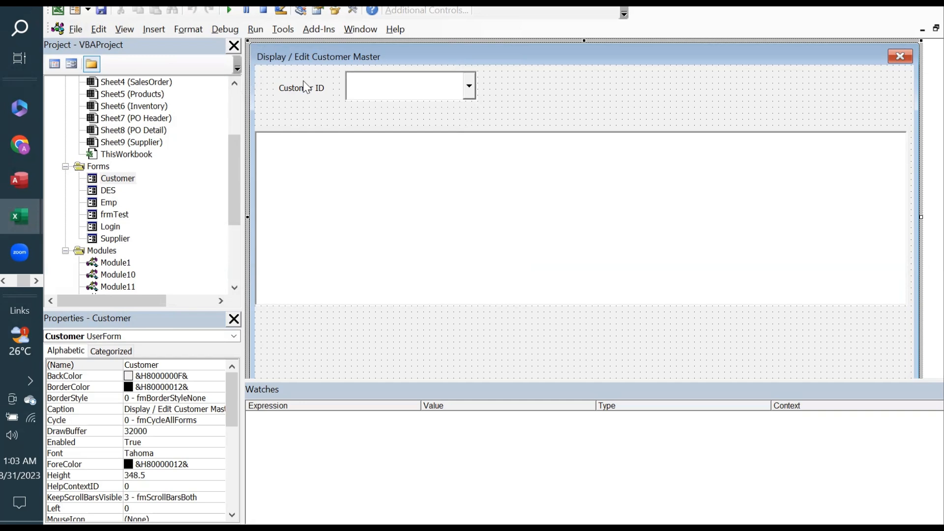
pyautogui.click(178, 412)
pyautogui.moveTo(174, 409); pyautogui.dragTo(206, 405)
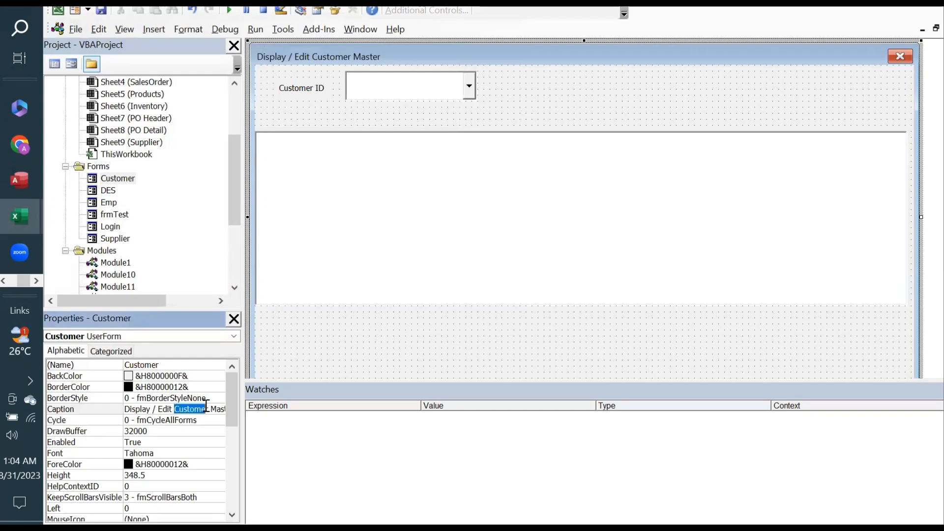
# Check the list box on the Customer form and open the form's code
pyautogui.click(359, 193)
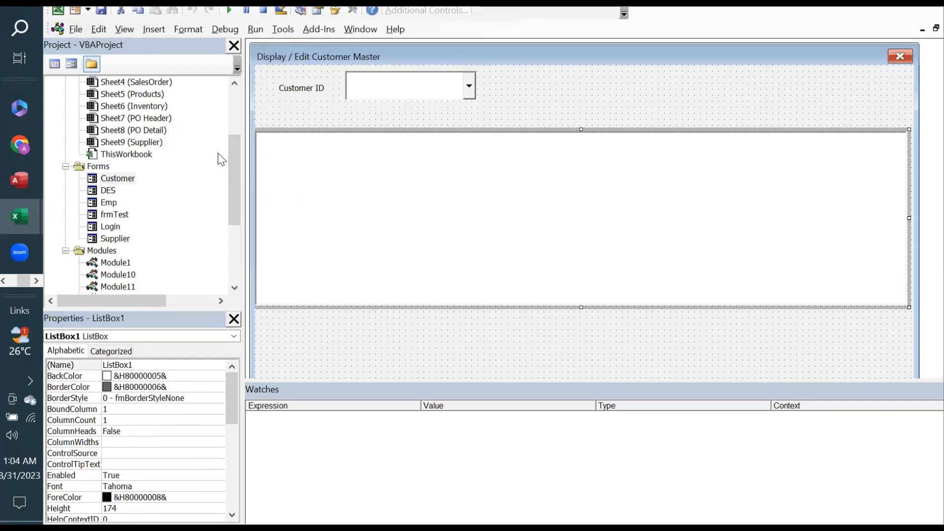
pyautogui.click(354, 339)
pyautogui.rightClick(352, 336)
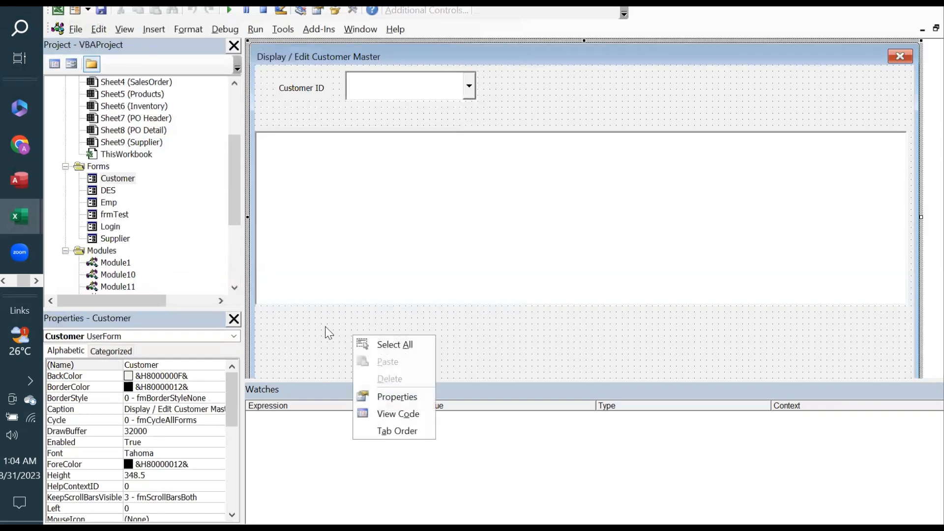
pyautogui.click(389, 413)
# Examine the Customer sheet references and the Customer.ListBox1 block in the form's UserForm_Initialize procedure
pyautogui.click(467, 205)
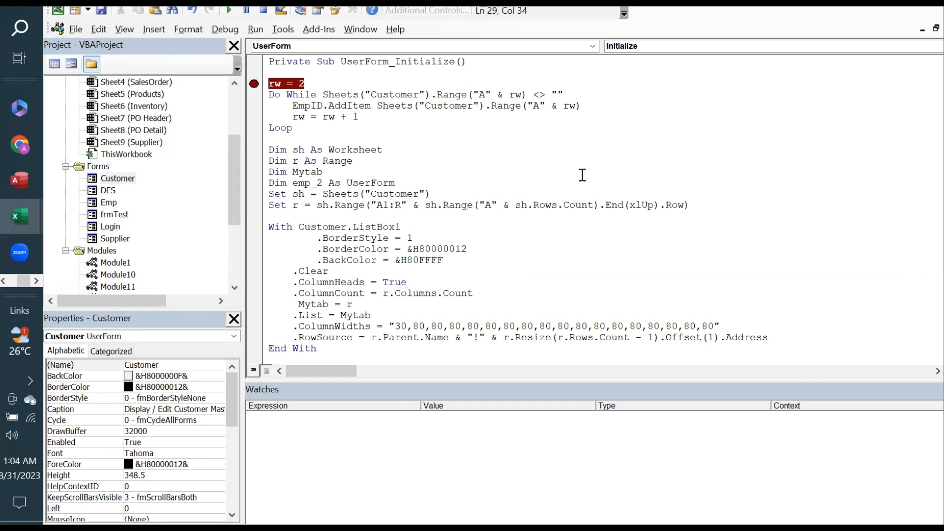
pyautogui.click(332, 261)
pyautogui.doubleClick(375, 93)
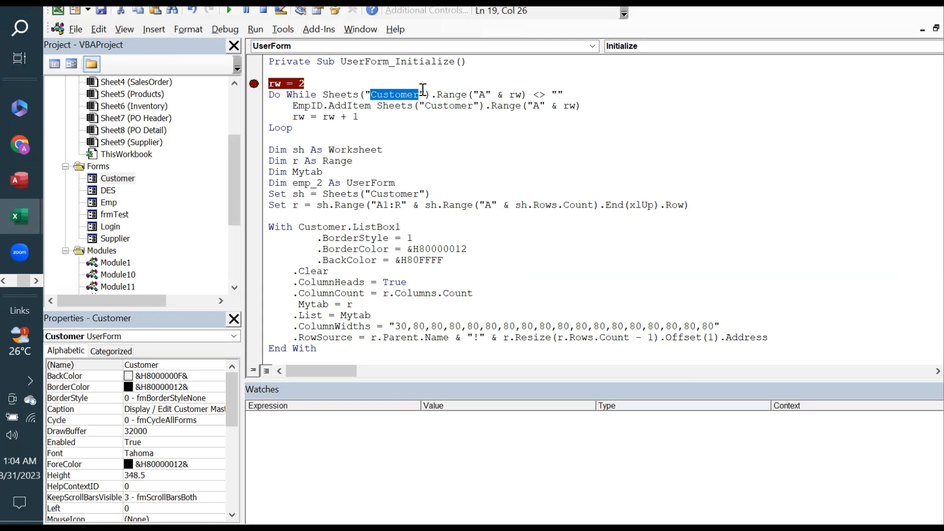
pyautogui.moveTo(426, 106); pyautogui.dragTo(474, 106)
pyautogui.moveTo(298, 227); pyautogui.dragTo(347, 227)
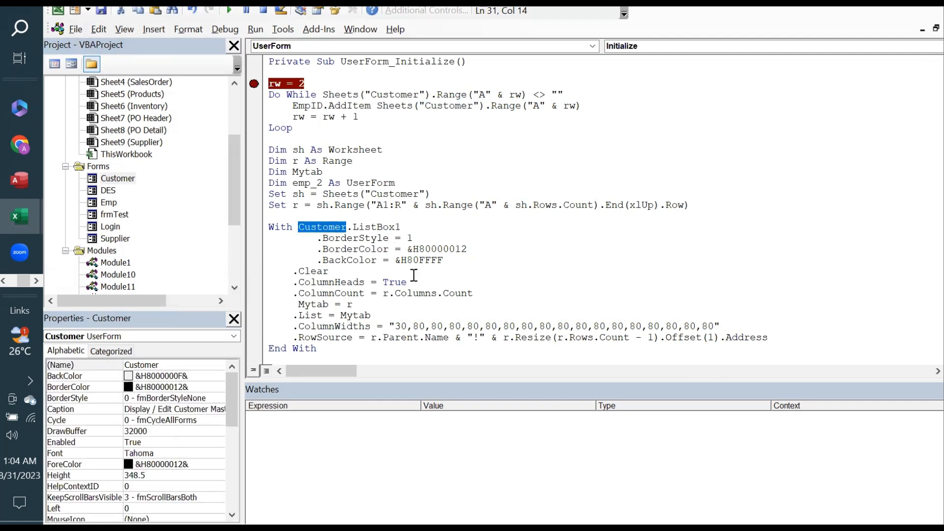
pyautogui.click(446, 228)
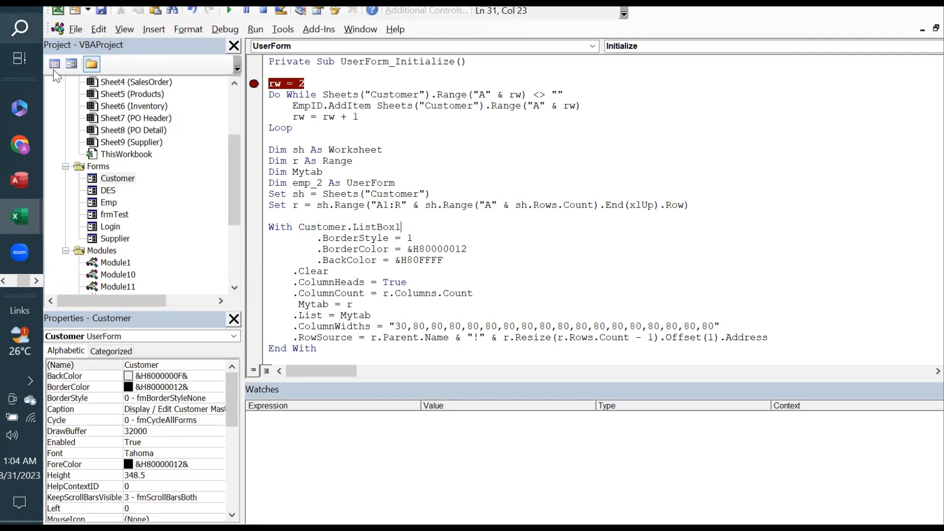
pyautogui.click(484, 160)
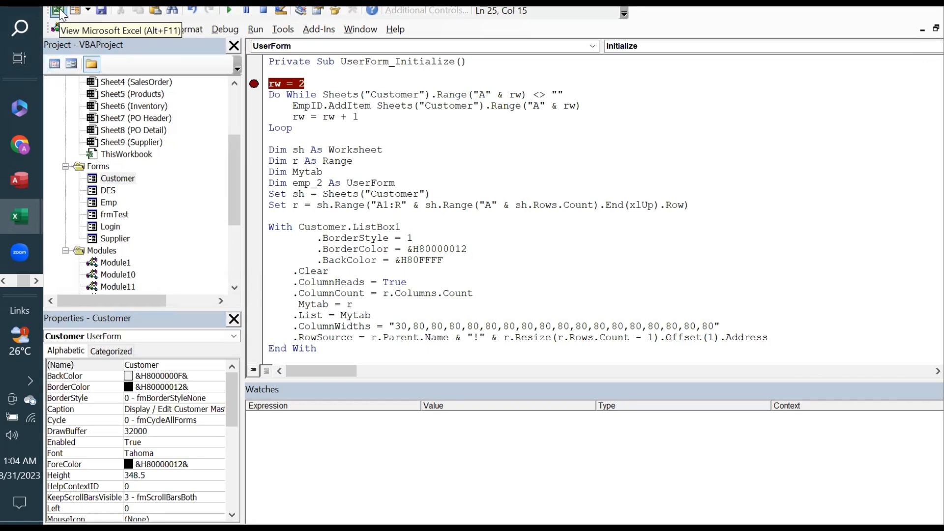
# Return to the Interface sheet and run Customer Master to start the form's initialization code in the debugger
pyautogui.click(61, 14)
pyautogui.click(428, 248)
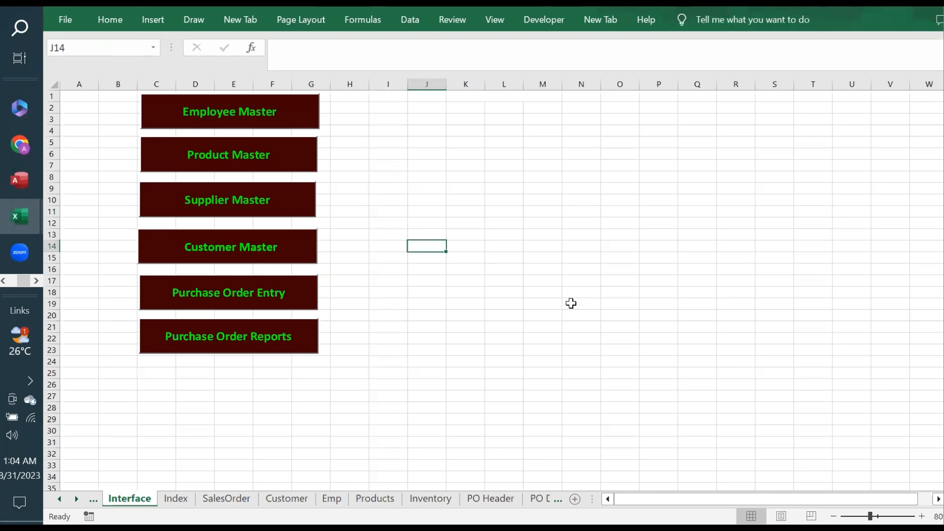
pyautogui.click(242, 247)
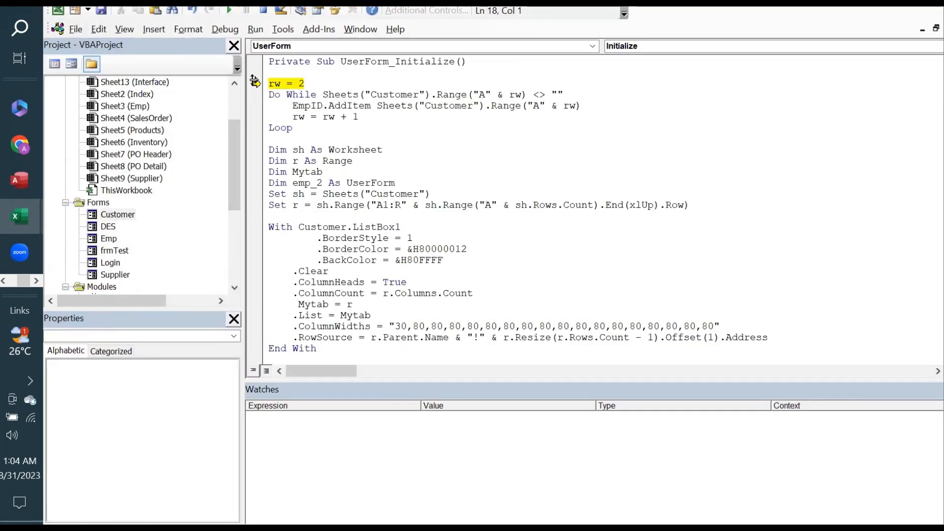
# Continue the paused code to display the Customer Master form and compare it with the Supplier Master form, closing each one
pyautogui.click(231, 10)
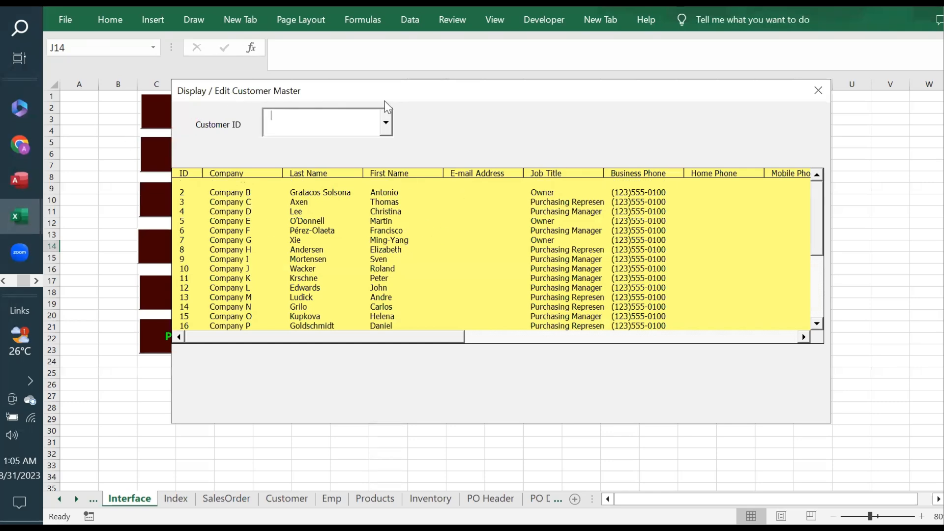
pyautogui.moveTo(385, 101); pyautogui.dragTo(386, 140)
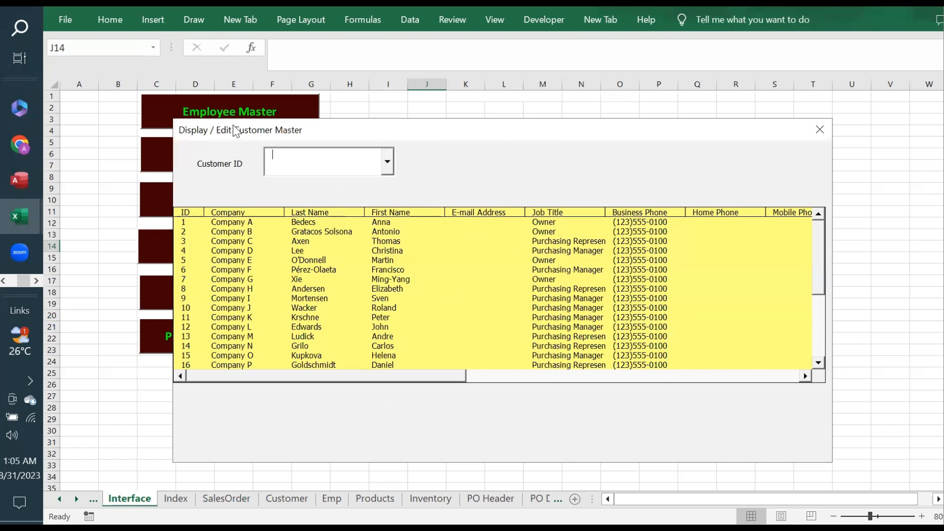
pyautogui.click(820, 130)
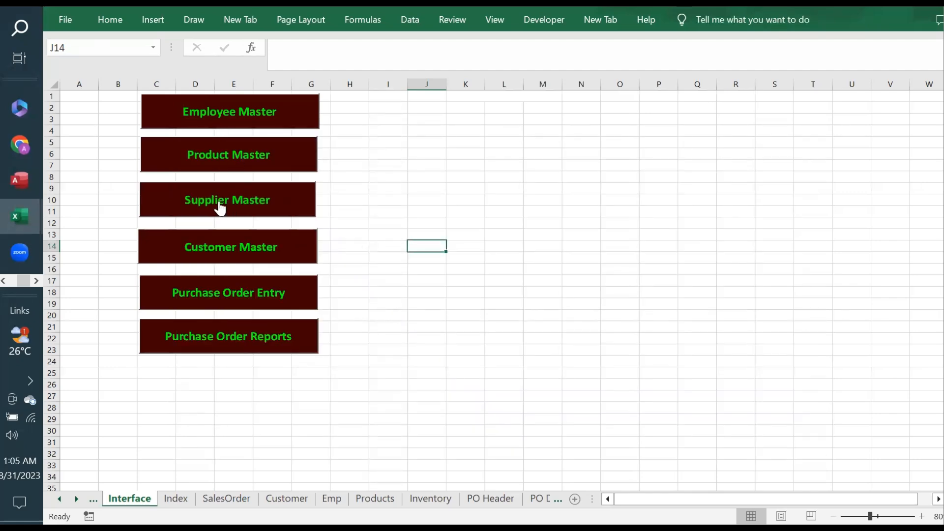
pyautogui.click(219, 201)
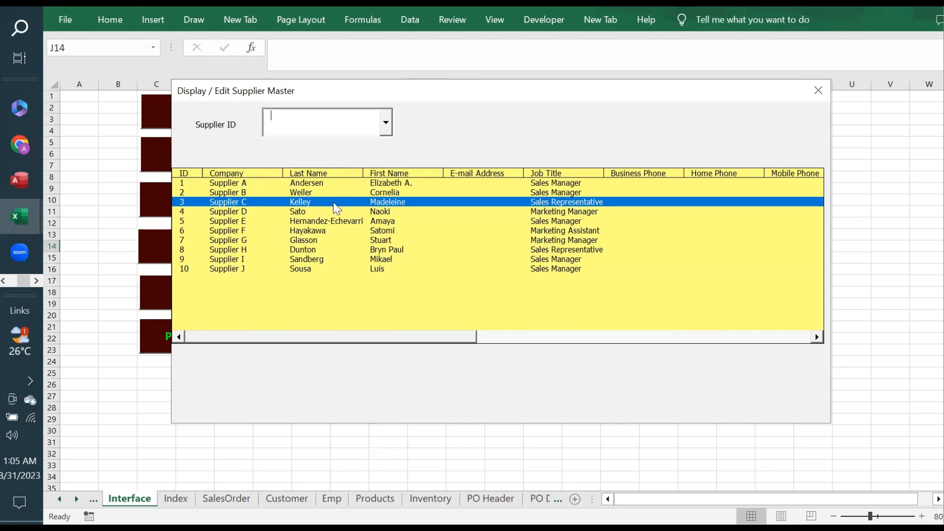
pyautogui.click(818, 92)
# Run Customer Master and open the Company J record from the list
pyautogui.click(241, 251)
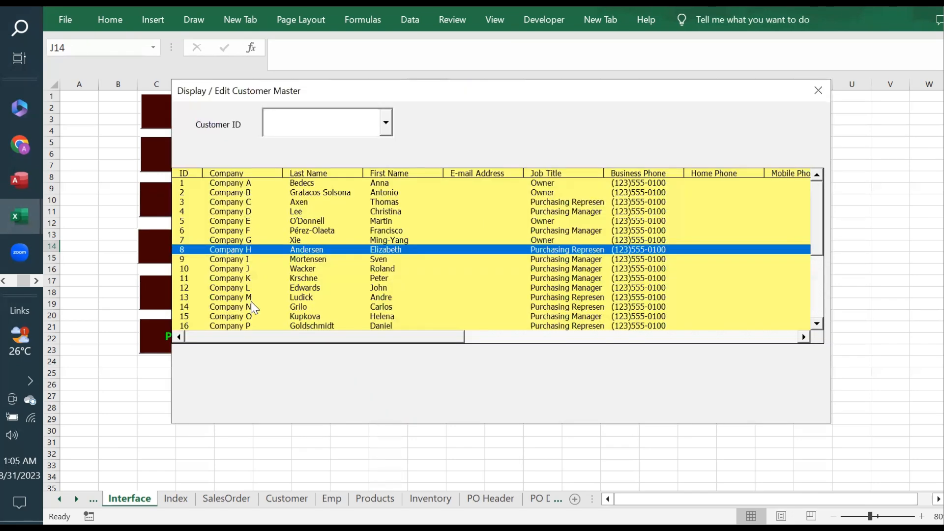
pyautogui.click(231, 260)
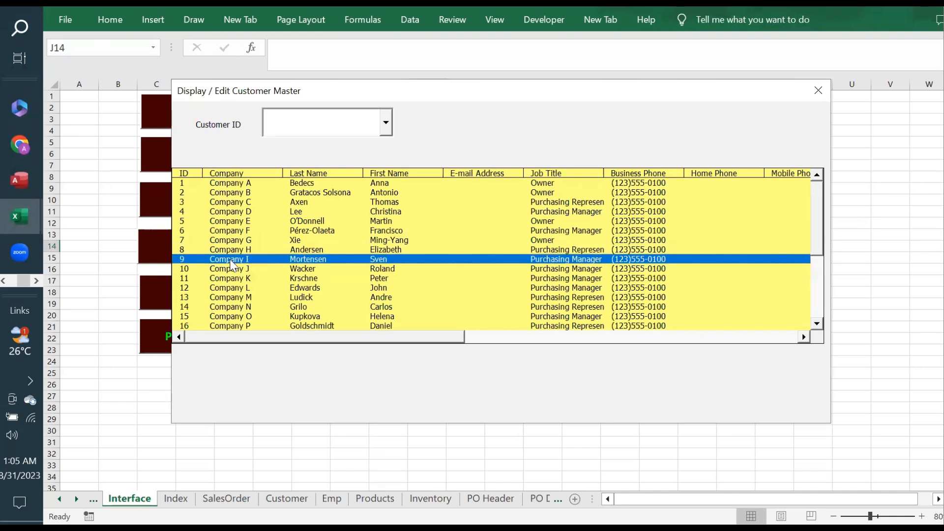
pyautogui.click(239, 279)
pyautogui.click(244, 270)
pyautogui.doubleClick(243, 270)
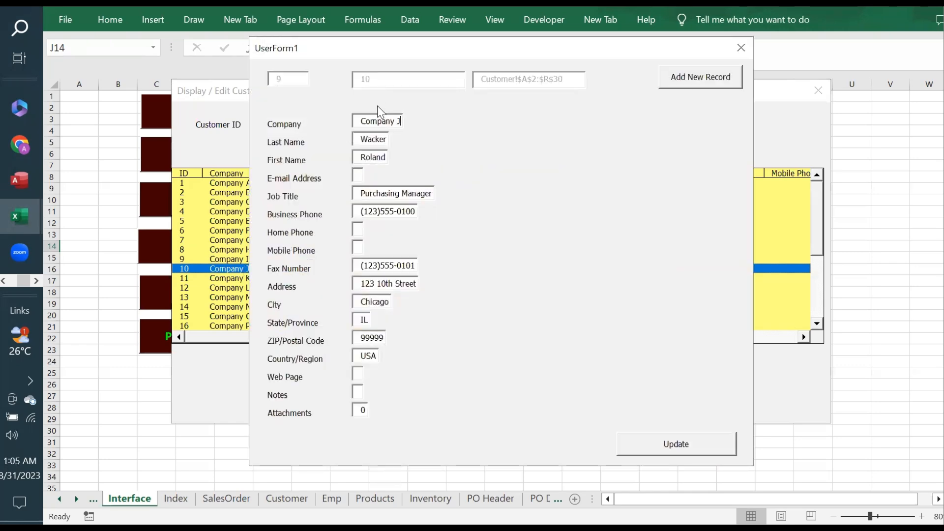
# Test the update of the Company J record but decline the confirmation, and close both customer forms
pyautogui.moveTo(571, 48); pyautogui.dragTo(765, 39)
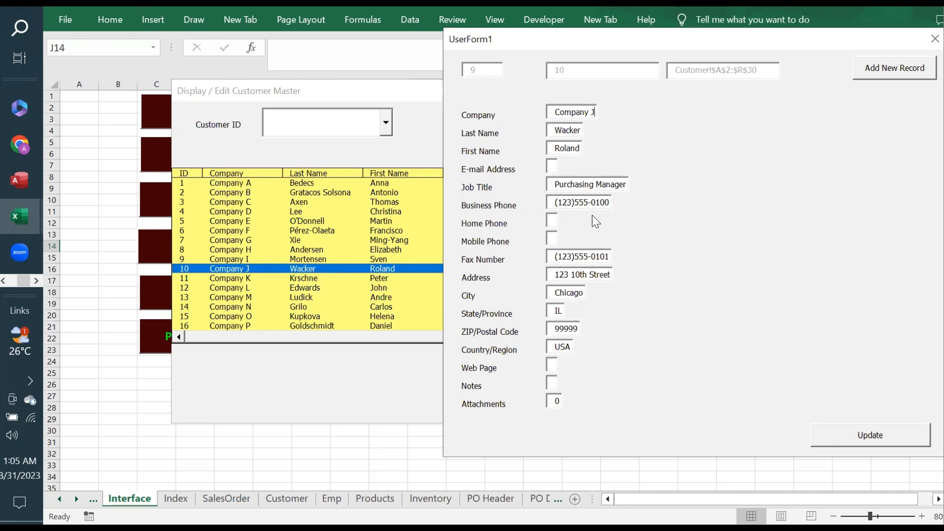
pyautogui.click(870, 437)
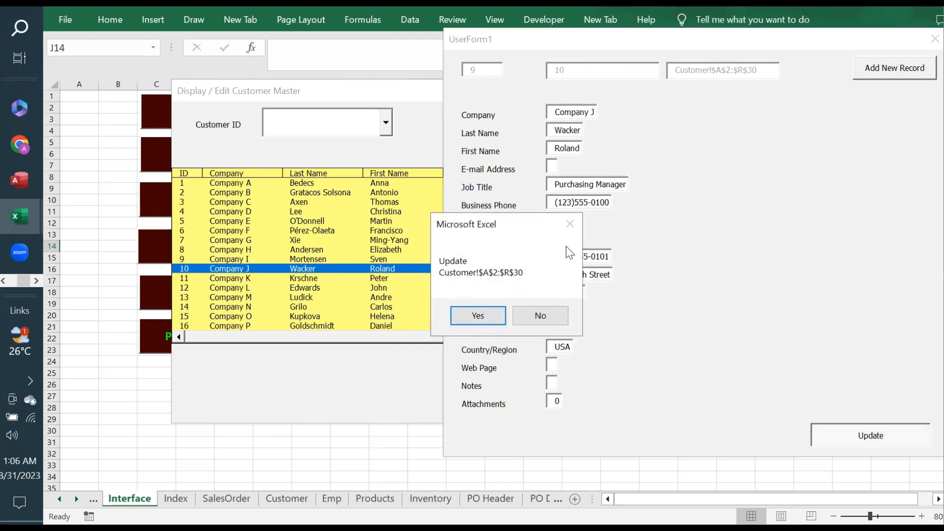
pyautogui.click(562, 320)
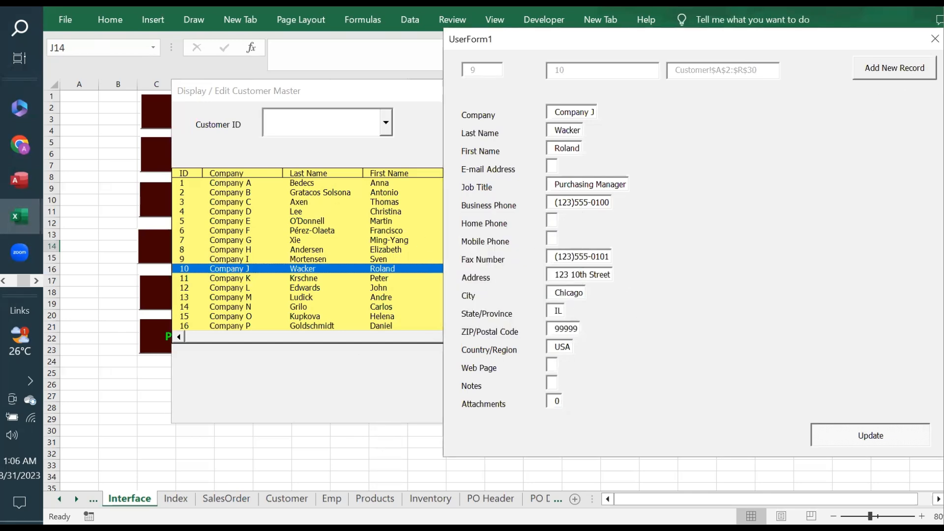
pyautogui.click(935, 39)
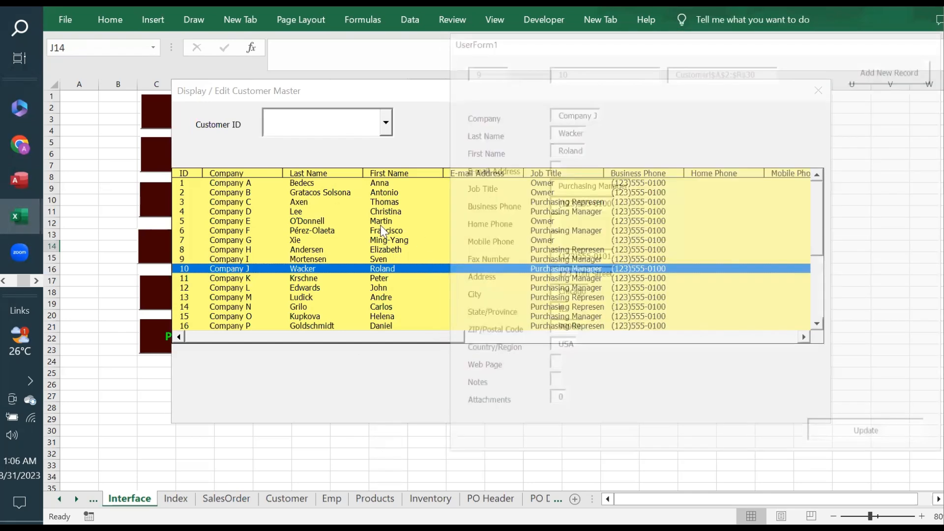
pyautogui.click(824, 96)
pyautogui.click(363, 188)
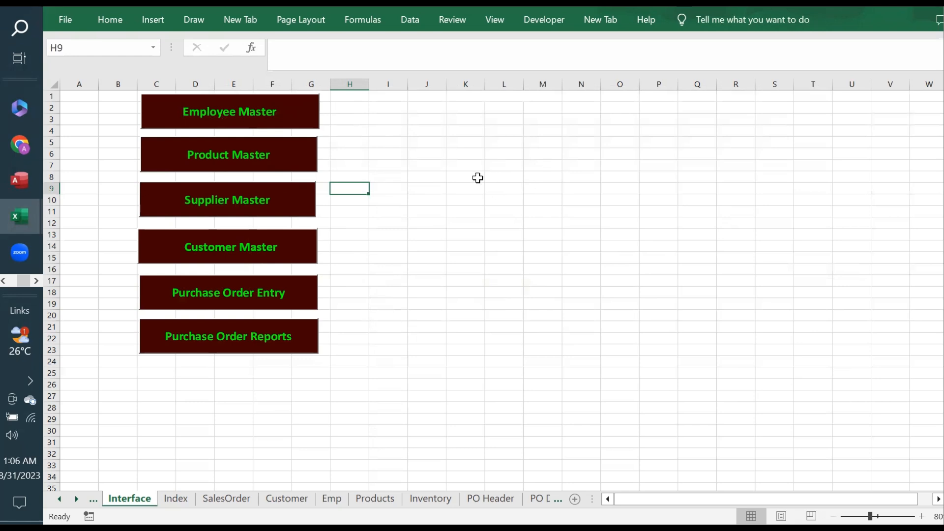
# Run Employee Master, view the full record of employee ID 4, and close both employee forms
pyautogui.click(246, 113)
pyautogui.click(267, 212)
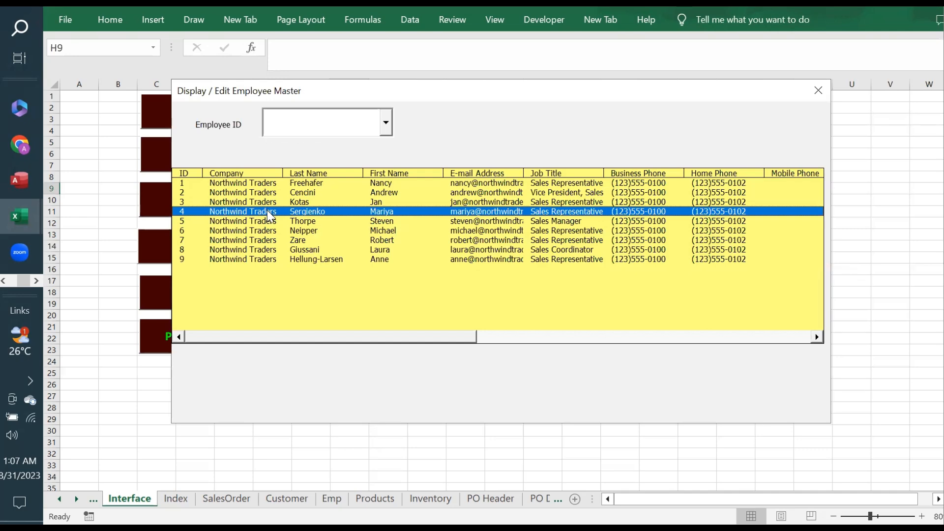
pyautogui.doubleClick(267, 212)
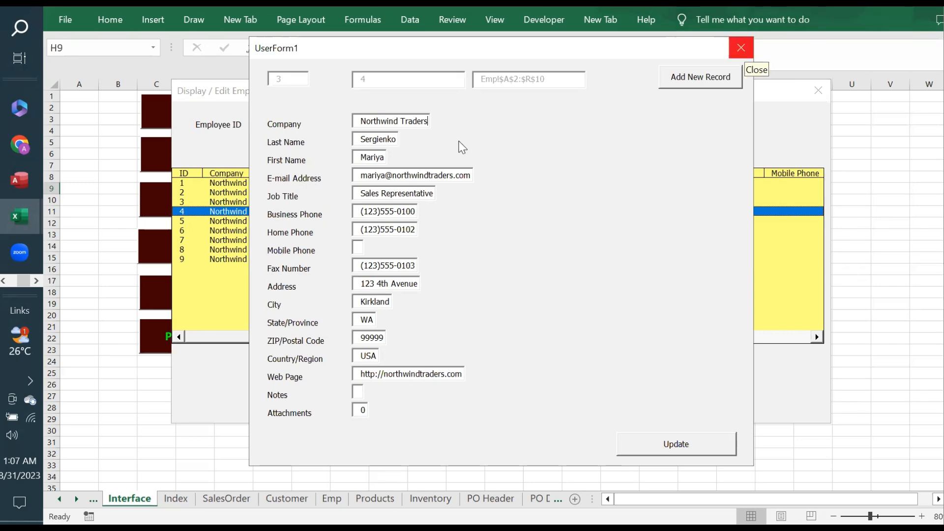
pyautogui.click(741, 47)
pyautogui.click(818, 90)
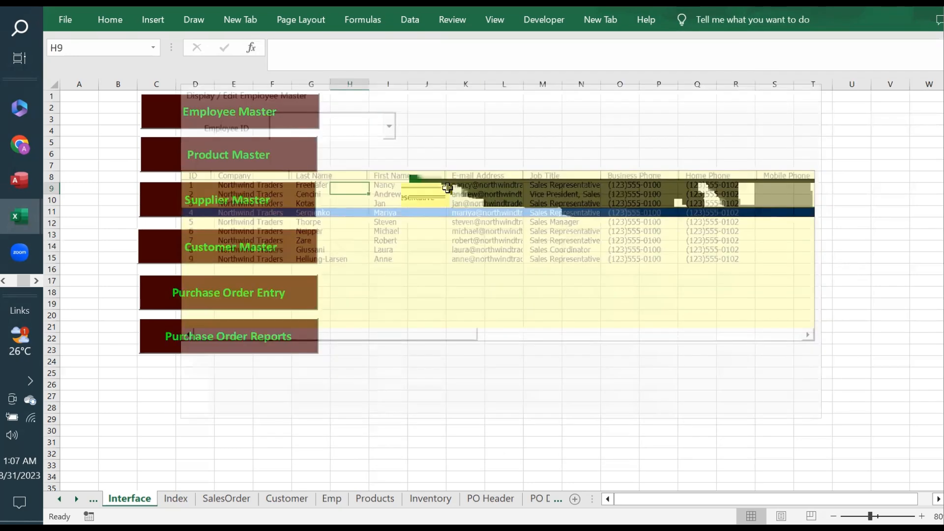
pyautogui.click(393, 246)
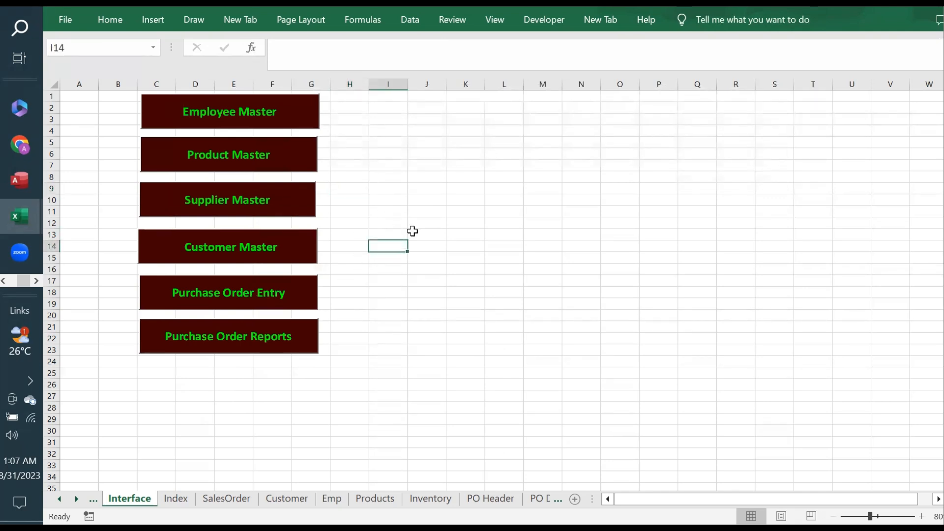
pyautogui.click(343, 252)
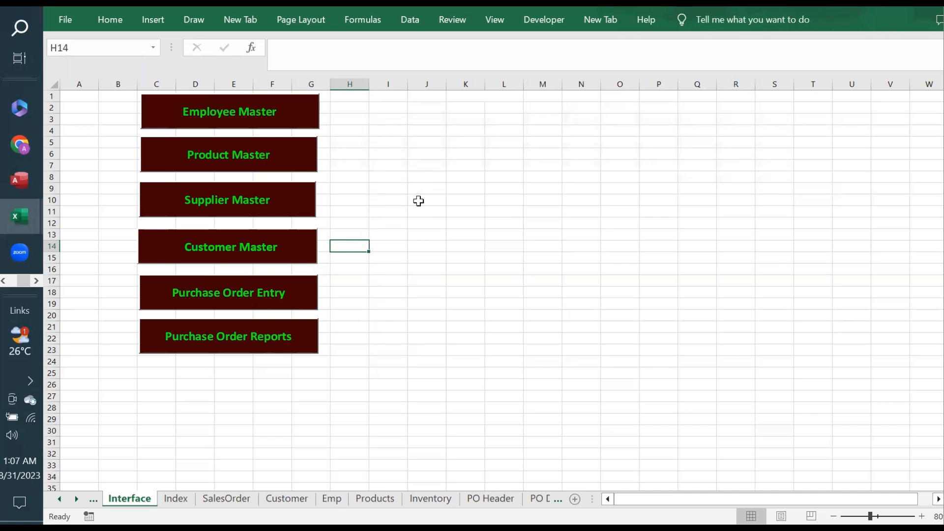
pyautogui.click(363, 199)
pyautogui.click(360, 186)
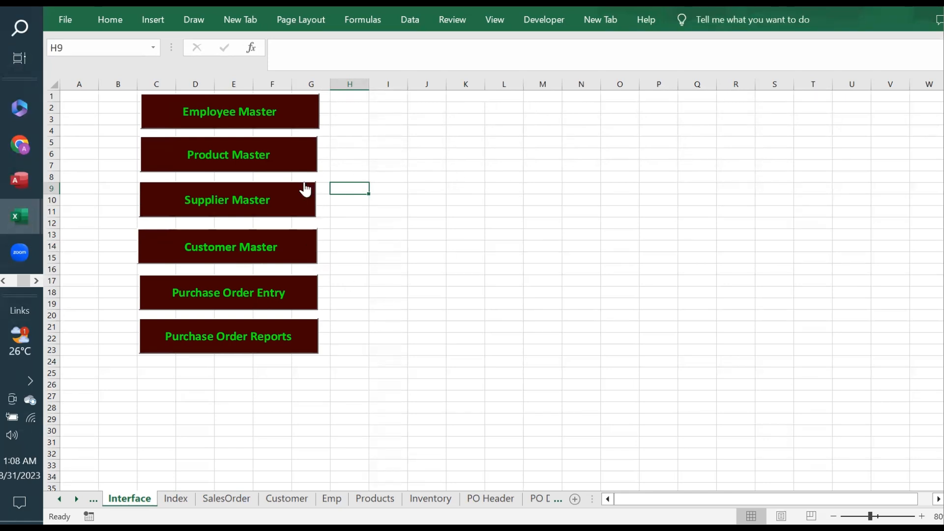
pyautogui.click(360, 244)
pyautogui.click(345, 119)
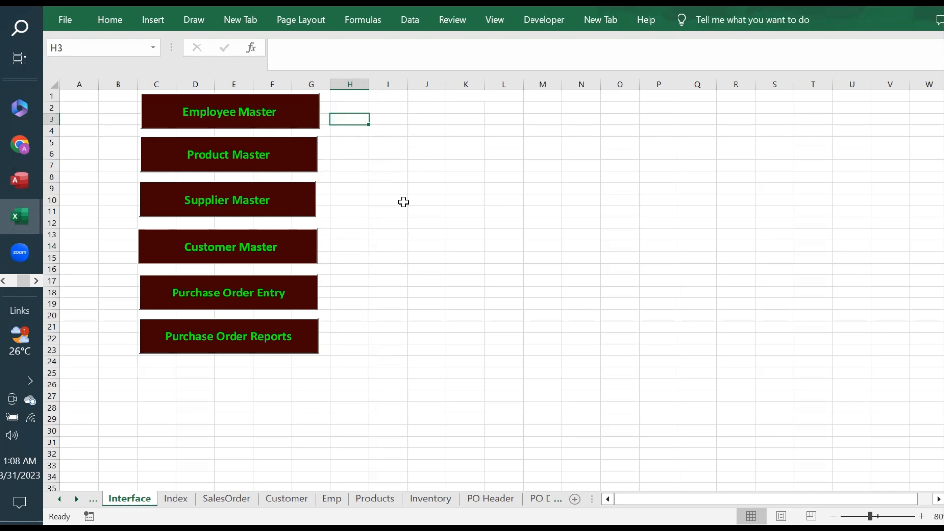
pyautogui.click(383, 144)
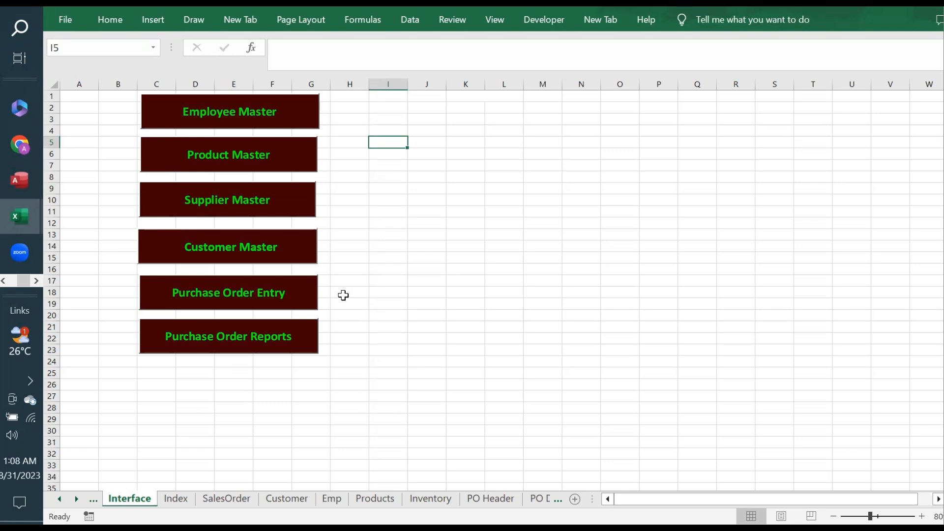
pyautogui.click(379, 187)
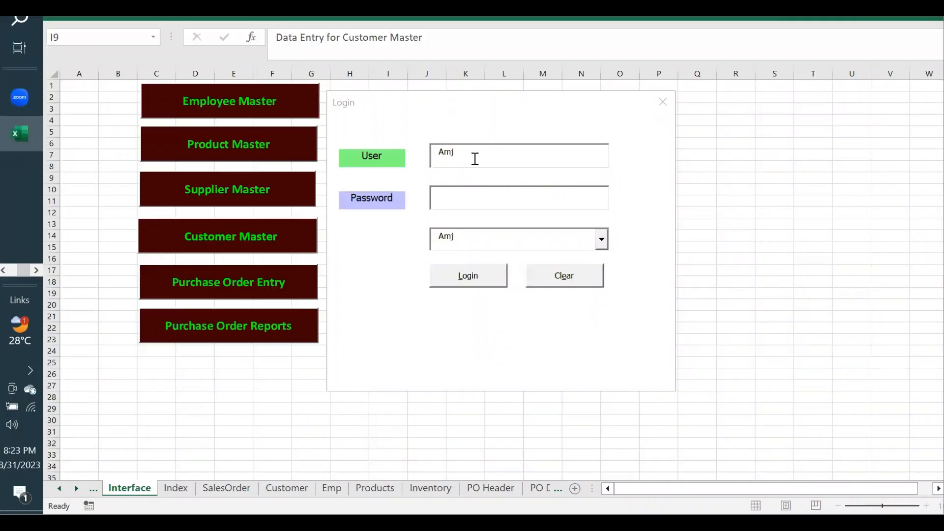
# Enter the account password for the prefilled user in the Login form and log in
pyautogui.click(457, 198)
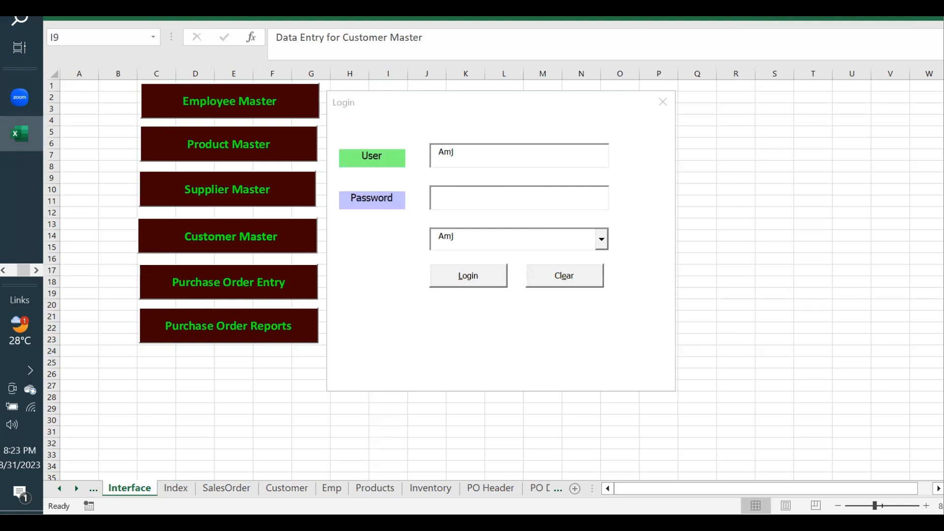
pyautogui.click(384, 368)
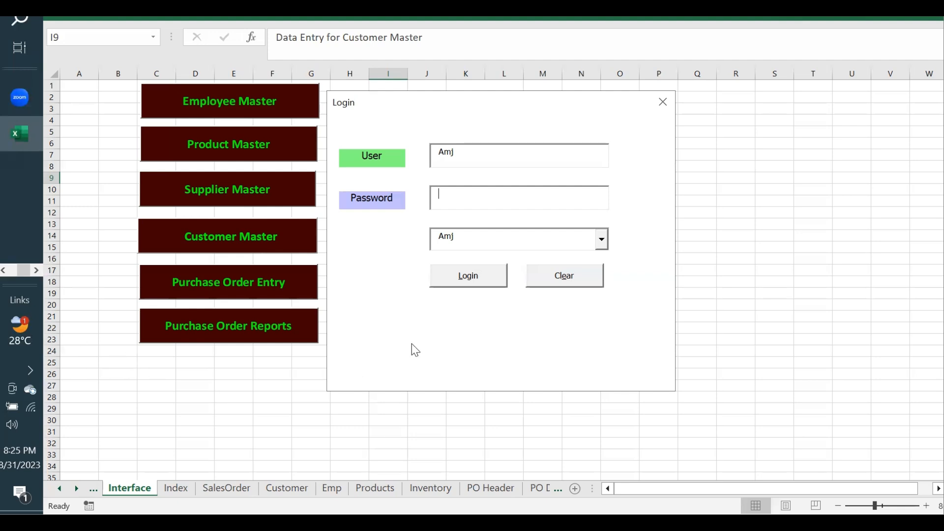
pyautogui.moveTo(416, 101); pyautogui.dragTo(470, 98)
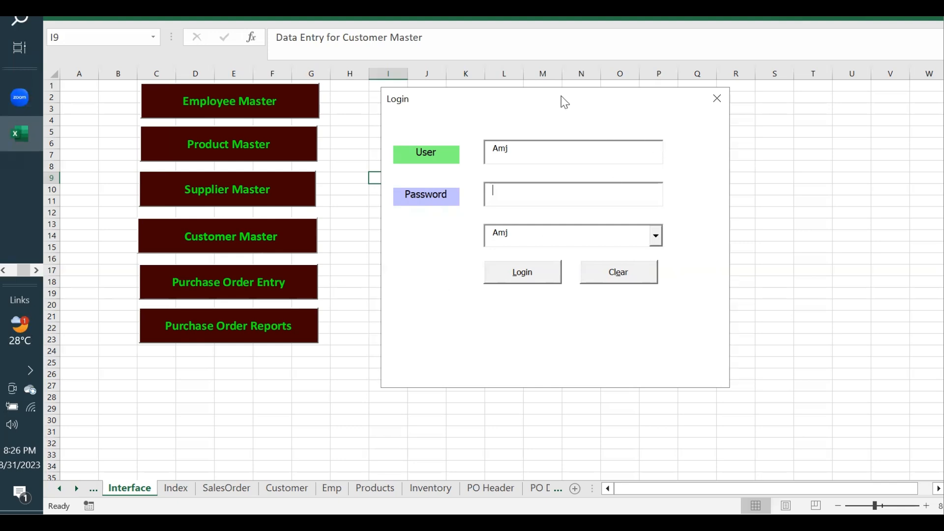
pyautogui.moveTo(552, 101); pyautogui.dragTo(540, 112)
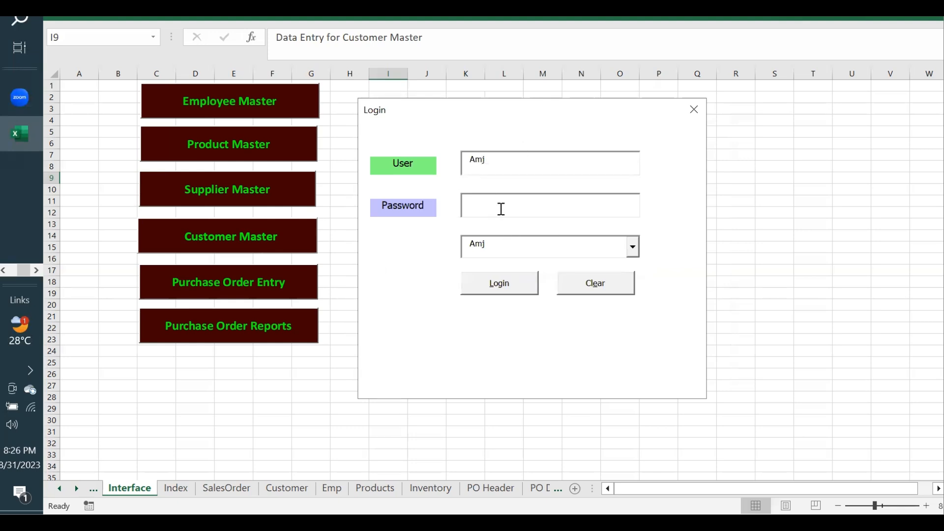
pyautogui.moveTo(496, 162); pyautogui.dragTo(421, 156)
pyautogui.click(487, 201)
pyautogui.write('******')
pyautogui.click(503, 290)
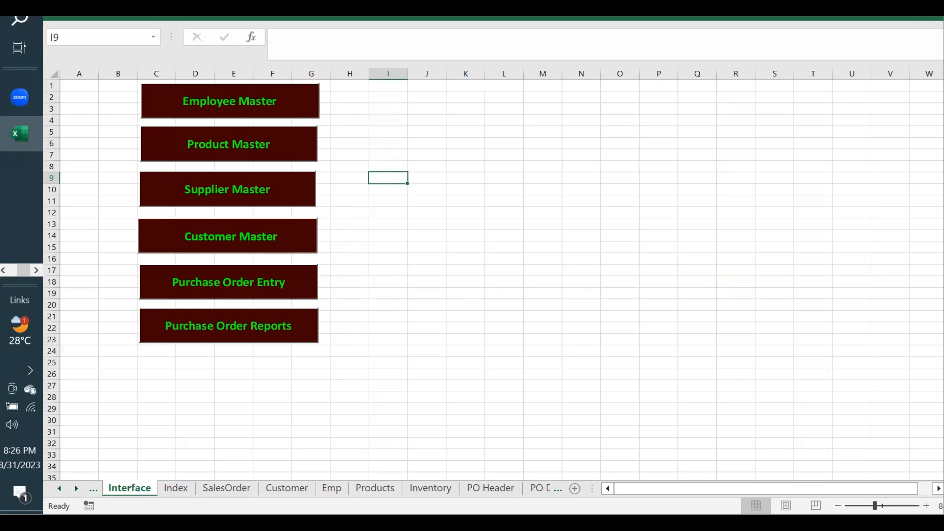
# Copy the 31-Aug lesson 67 entry in the Index sheet to row 333
pyautogui.click(176, 488)
pyautogui.moveTo(76, 426); pyautogui.dragTo(225, 422)
pyautogui.hotkey('ctrl', 'c')
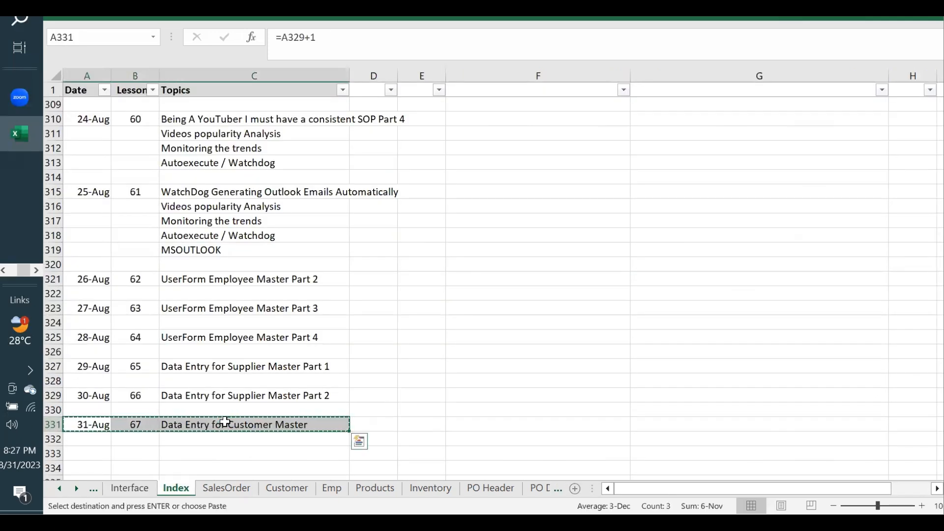
pyautogui.press('Down')
pyautogui.press('Down')
pyautogui.press('Return')
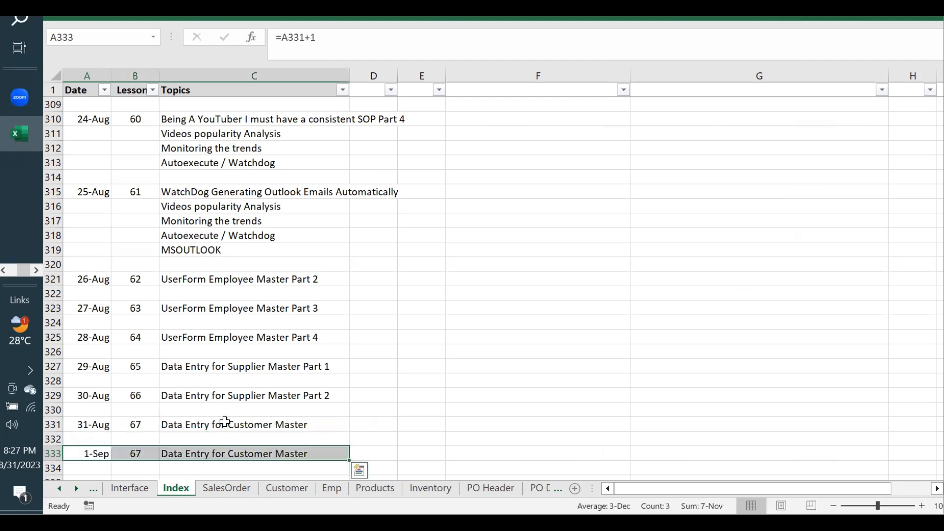
# Set the lesson number in row 333 to 68 and its topic to "Excel Front End, SQL Server Back End"
pyautogui.click(136, 455)
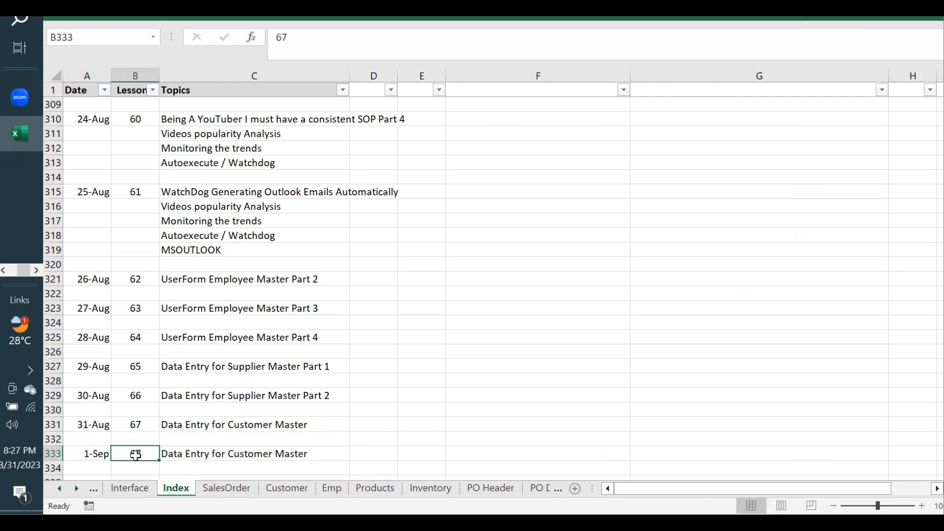
pyautogui.write('68')
pyautogui.press('Return')
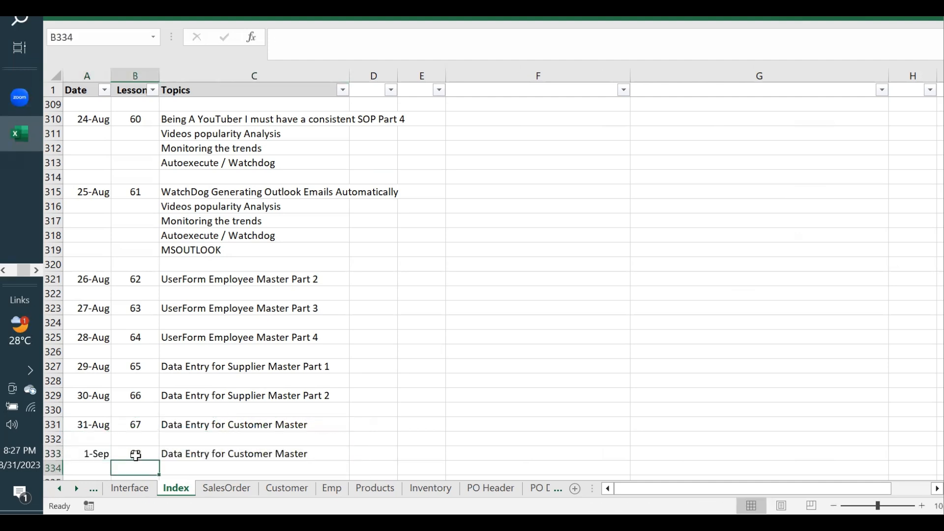
pyautogui.click(187, 451)
pyautogui.write('Excel')
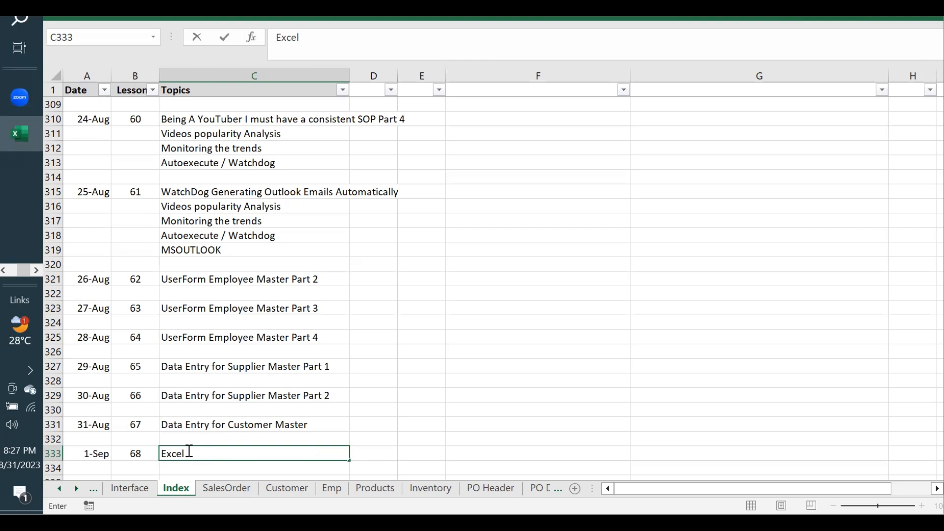
pyautogui.write(' Front End, SQL Server ')
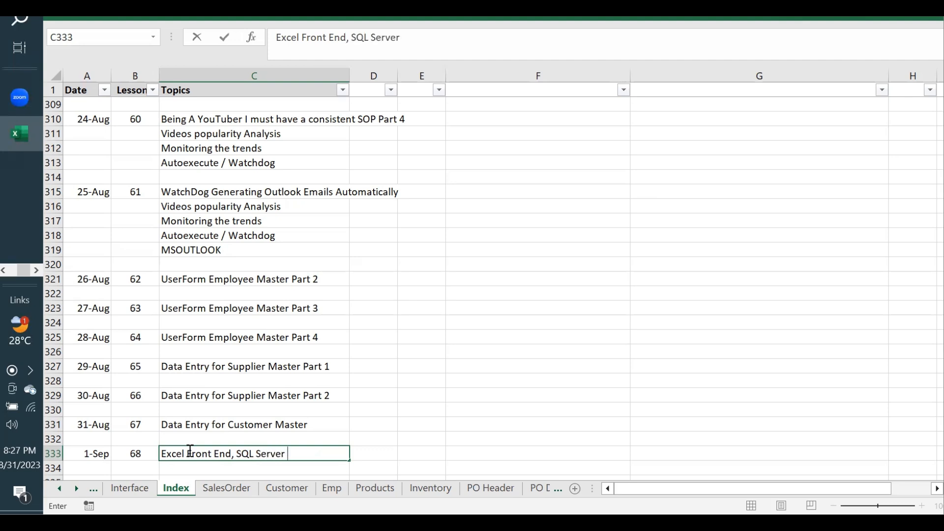
pyautogui.write('Back End')
pyautogui.press('Return')
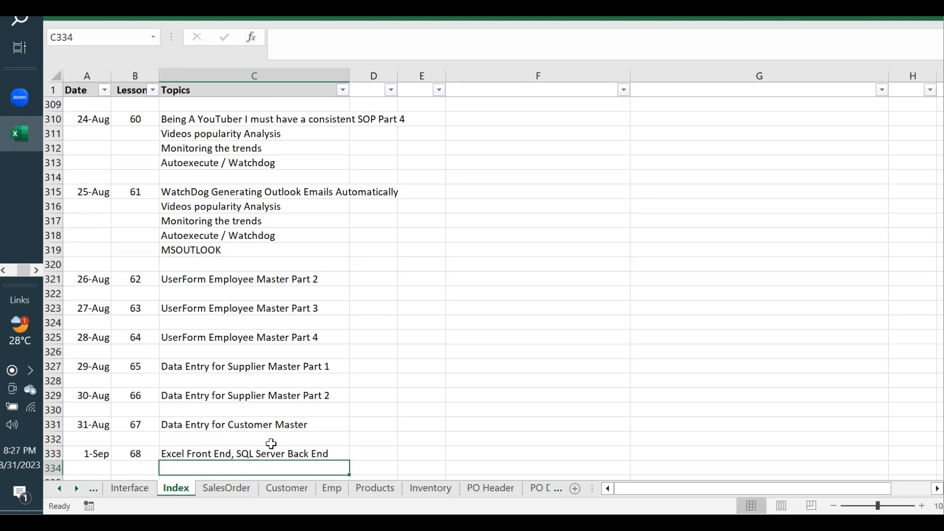
pyautogui.click(270, 453)
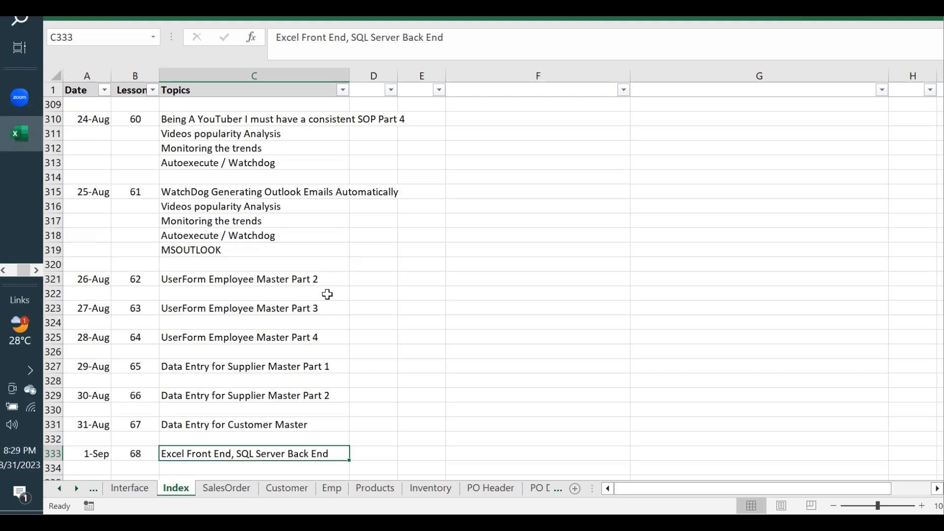
pyautogui.click(282, 326)
pyautogui.click(230, 381)
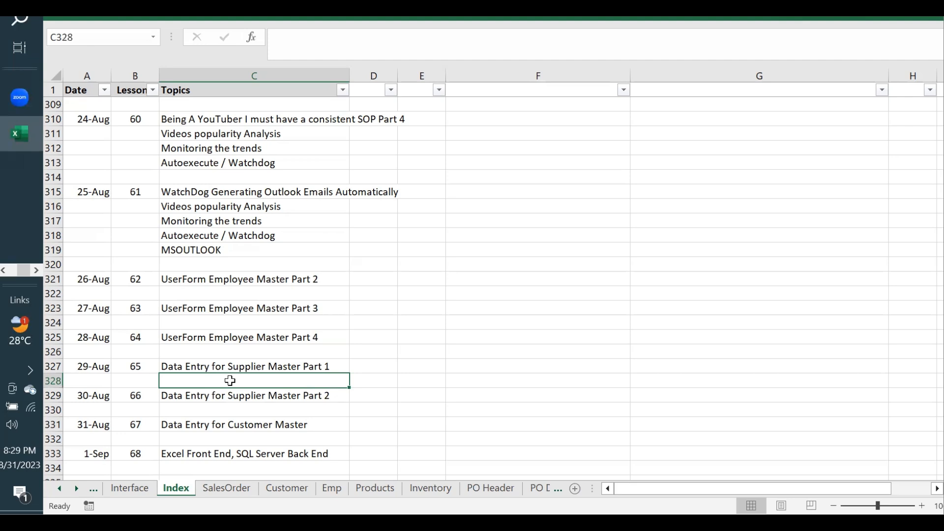
pyautogui.click(169, 455)
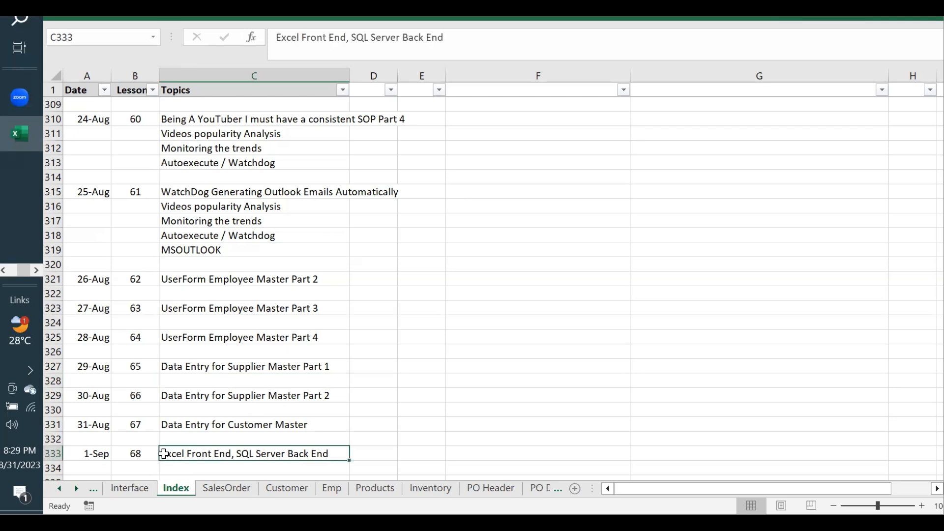
pyautogui.scroll(-1, 241, 263)
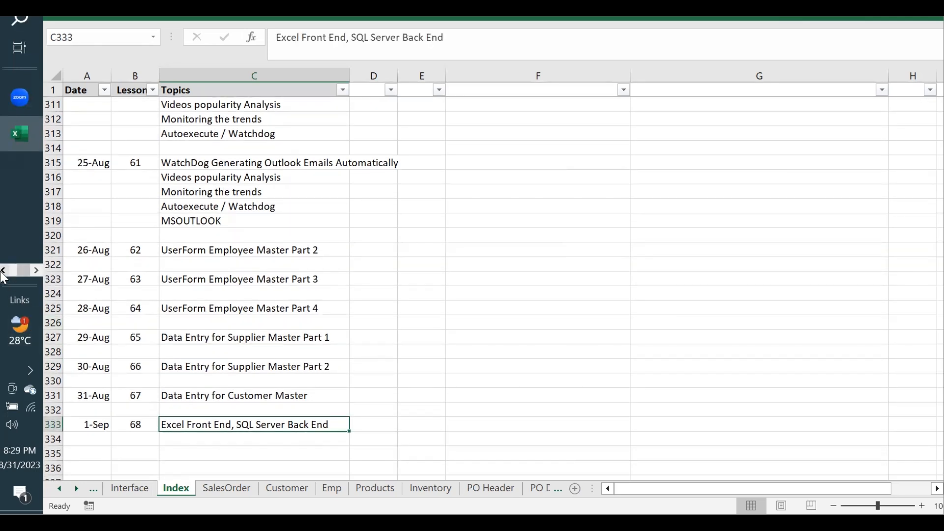
# Switch to Chrome and search Google for "sql server management studio" in a new tab
pyautogui.click(3, 271)
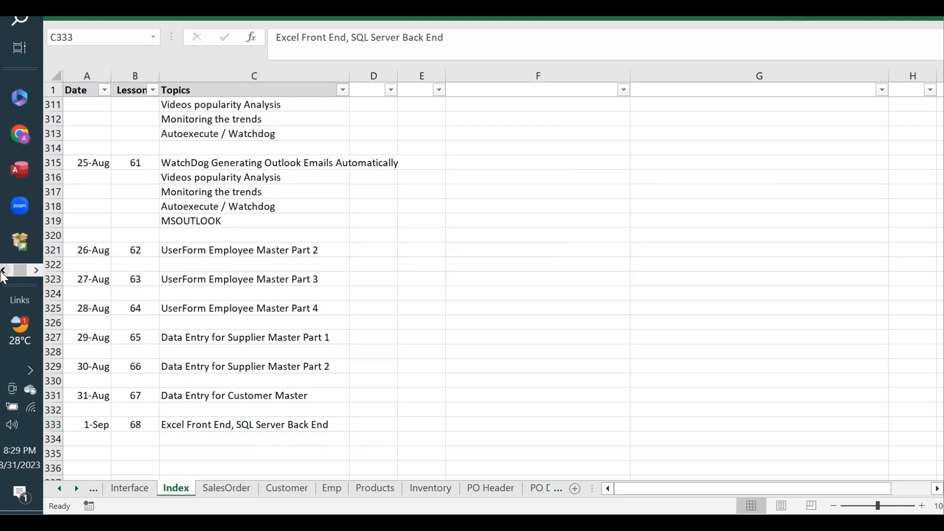
pyautogui.moveTo(22, 132)
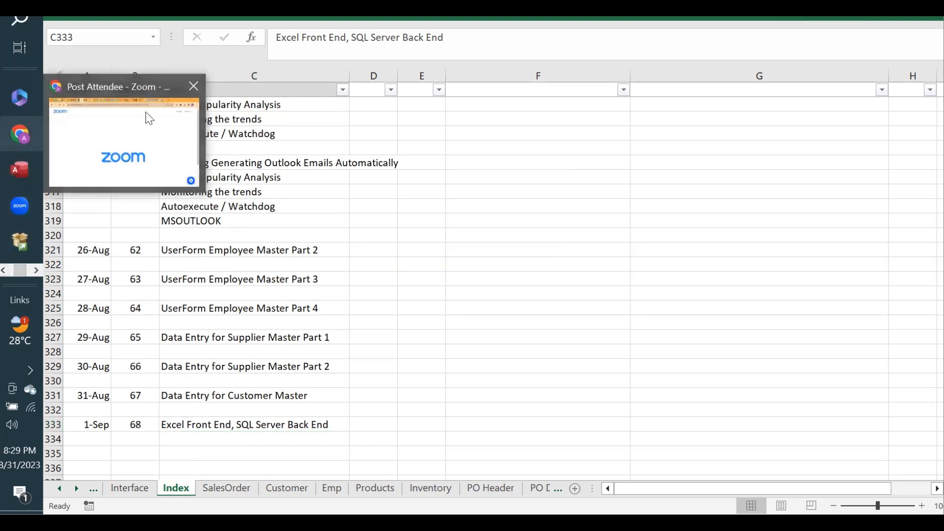
pyautogui.click(123, 143)
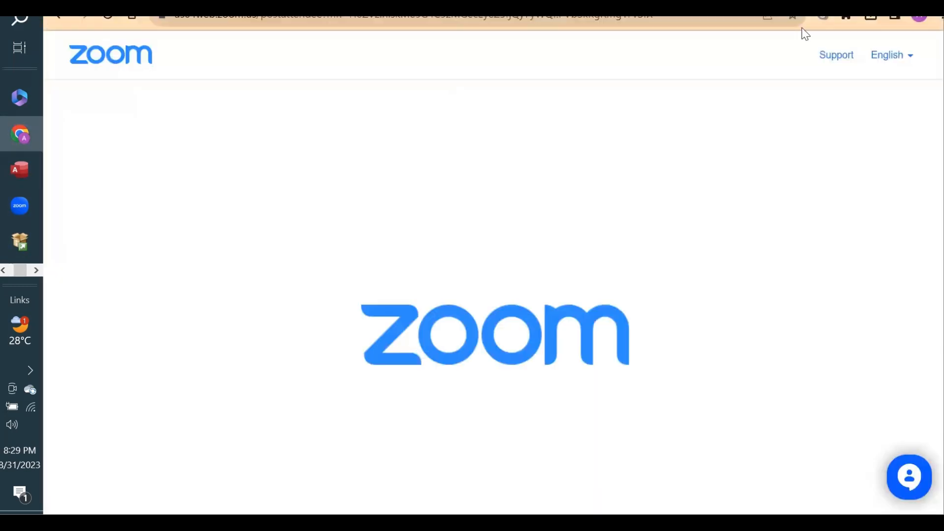
pyautogui.hotkey('ctrl', 't')
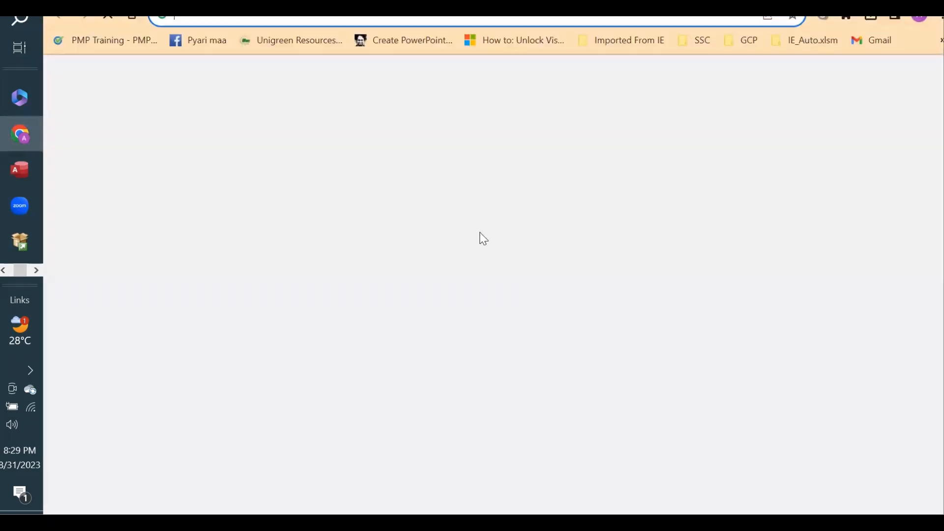
pyautogui.click(386, 293)
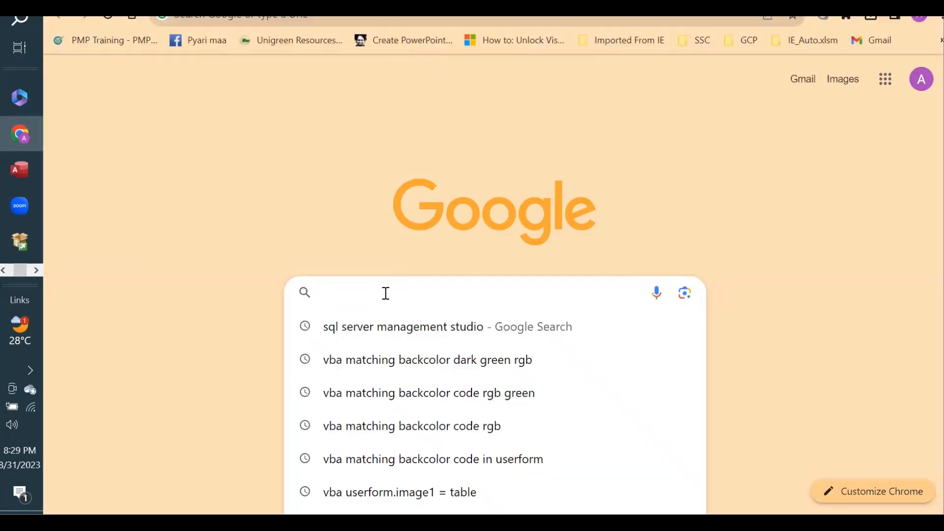
pyautogui.click(371, 328)
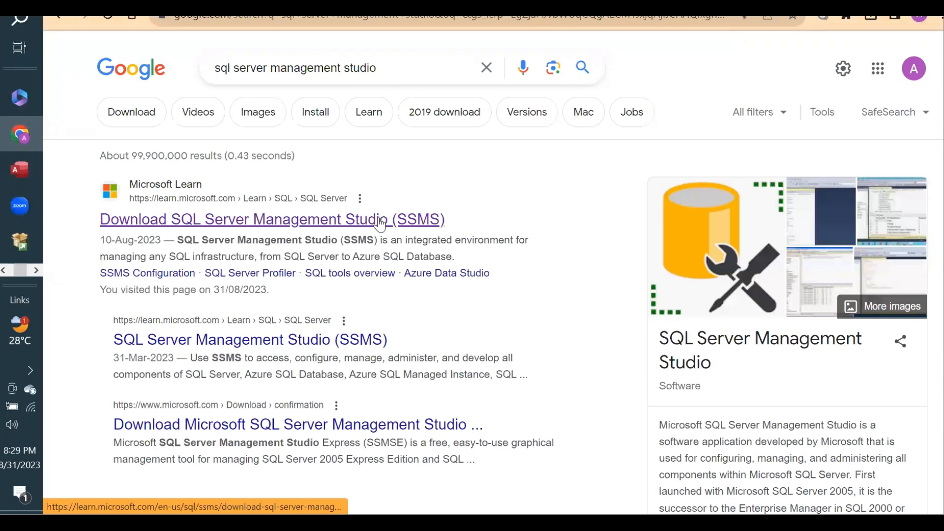
# Open Microsoft Learn's "Download SQL Server Management Studio (SSMS)" page and view its Download SSMS section
pyautogui.click(380, 224)
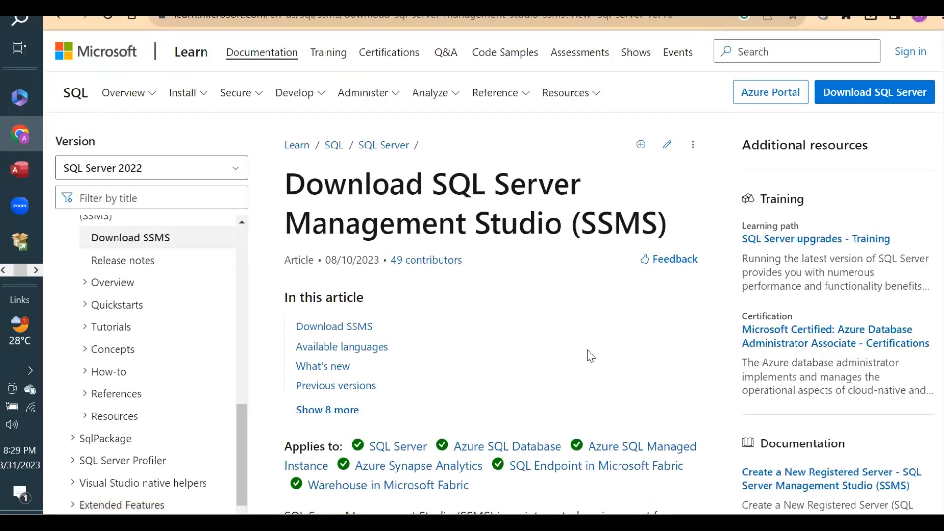
pyautogui.scroll(-5, 569, 357)
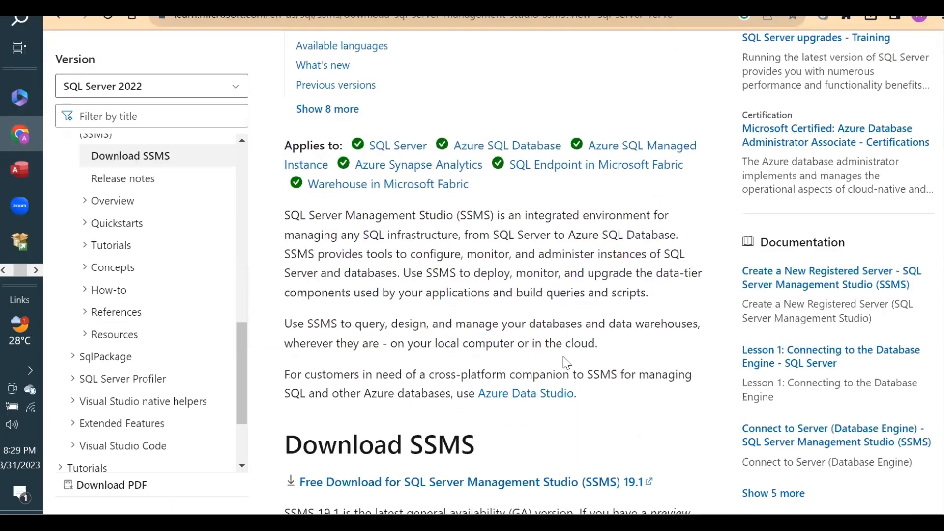
pyautogui.scroll(-3, 563, 356)
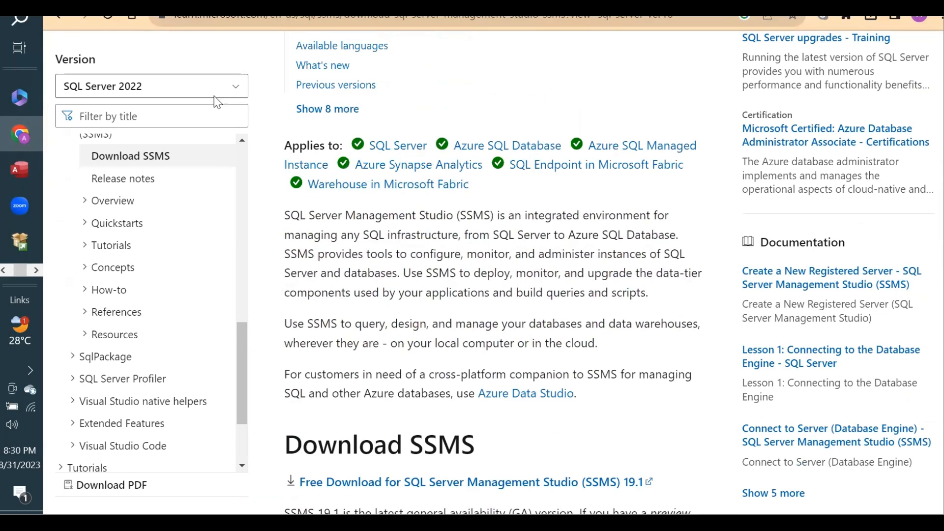
# Switch to the SQL Server 2022 Express Edition installer, resume its package download and retry the failed download activity
pyautogui.click(20, 238)
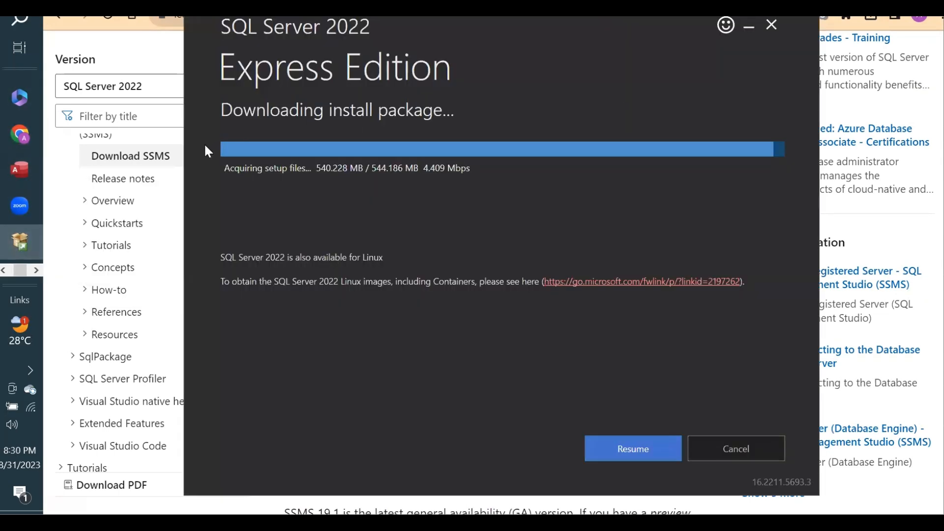
pyautogui.click(631, 447)
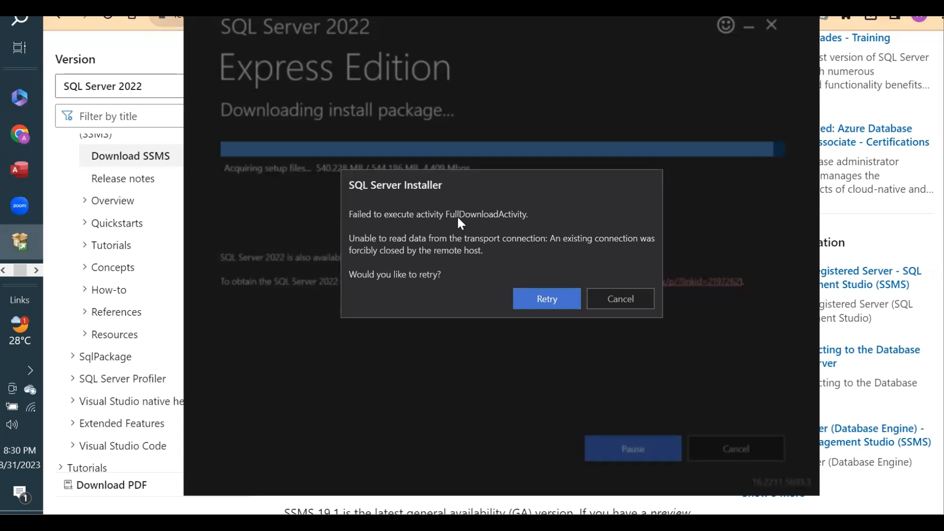
pyautogui.click(547, 299)
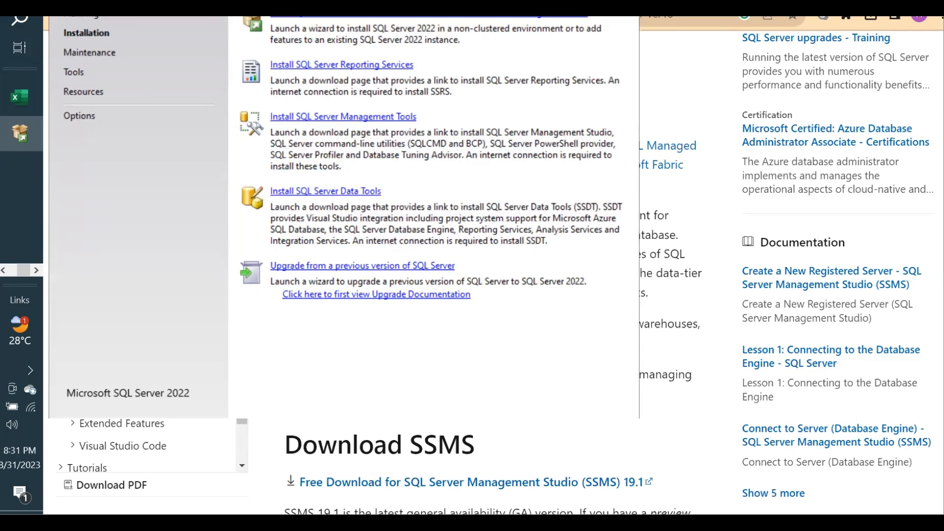
# Bring the SQL Server Installation Center fully into view and launch a new SQL Server standalone installation
pyautogui.moveTo(143, 0); pyautogui.dragTo(197, 81)
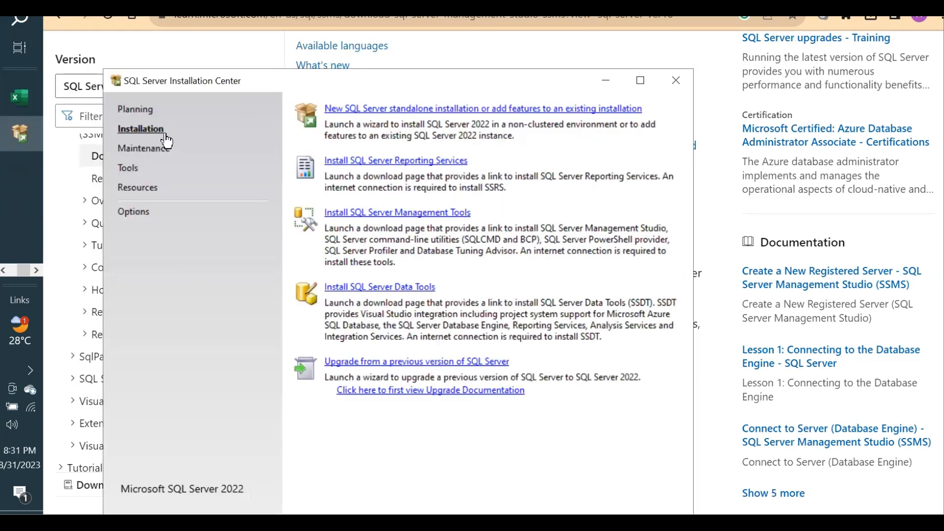
pyautogui.moveTo(224, 83); pyautogui.dragTo(203, 48)
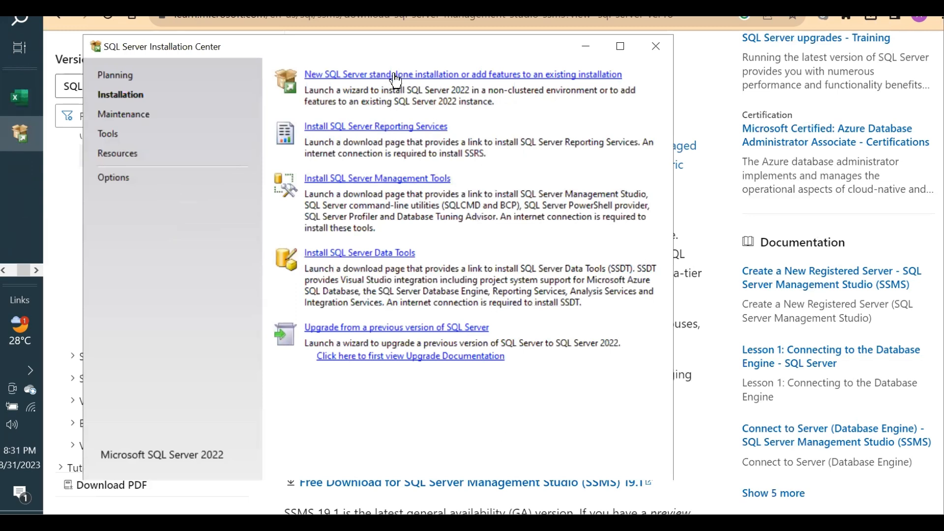
pyautogui.click(453, 75)
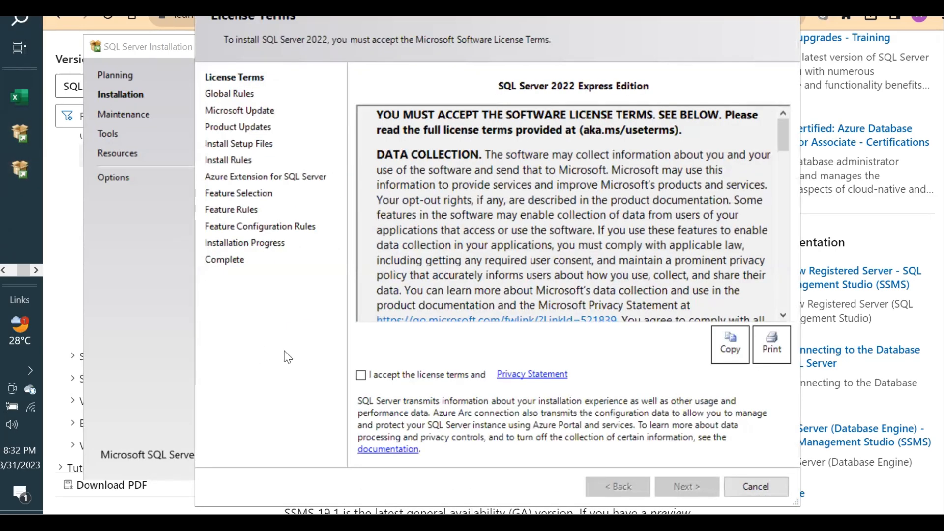
# Accept the SQL Server 2022 Express Edition license terms and continue the setup
pyautogui.click(361, 376)
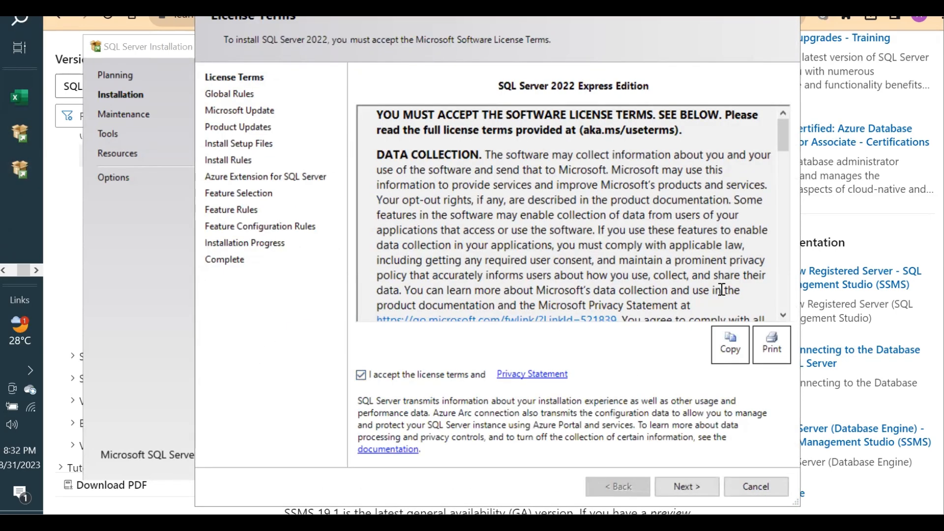
pyautogui.scroll(-20, 790, 173)
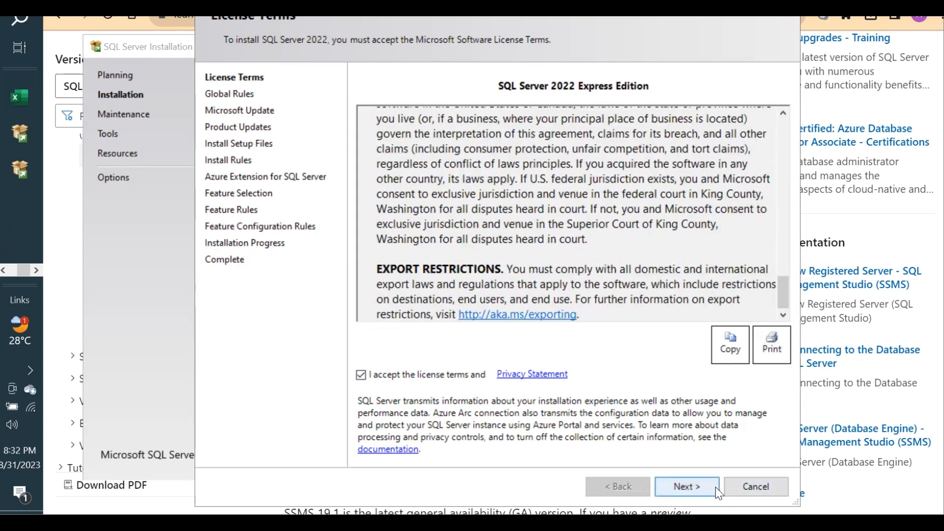
pyautogui.click(688, 488)
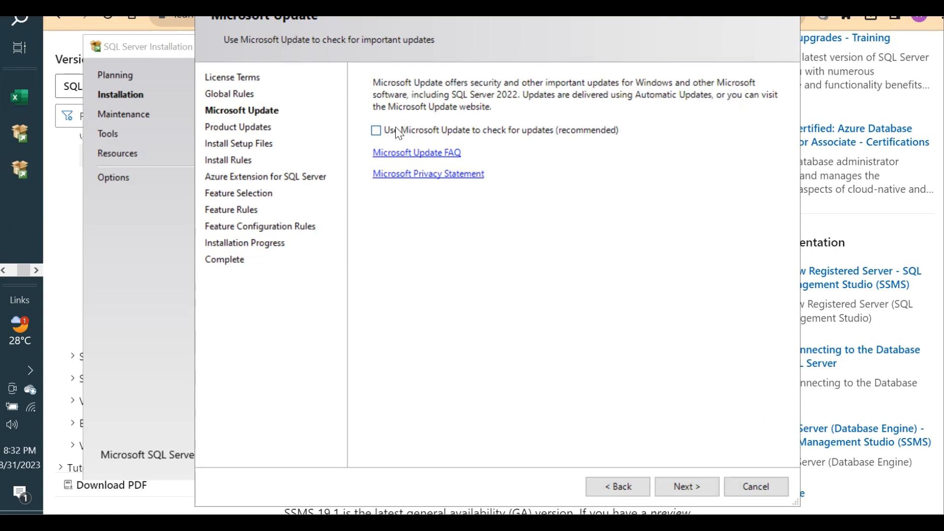
# Enable checking for updates through Microsoft Update and continue past the Install Rules check
pyautogui.click(377, 131)
pyautogui.click(689, 487)
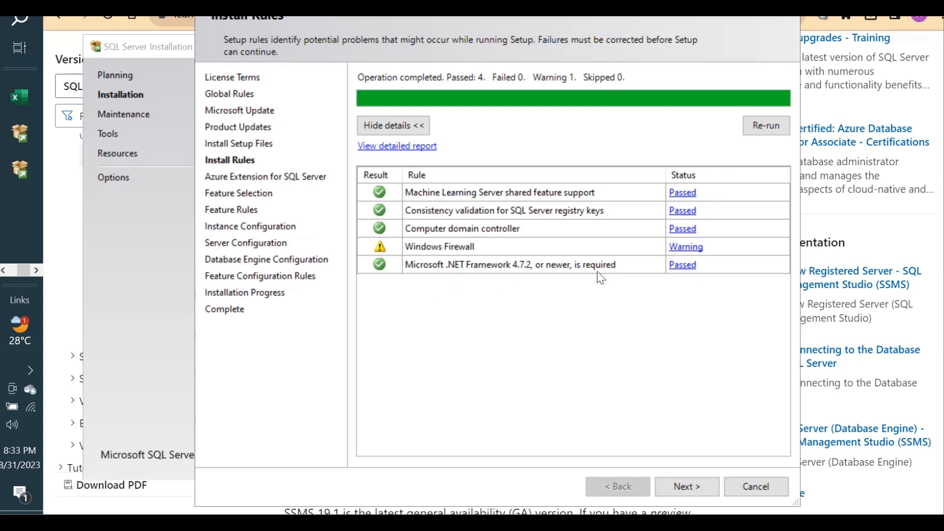
pyautogui.click(687, 486)
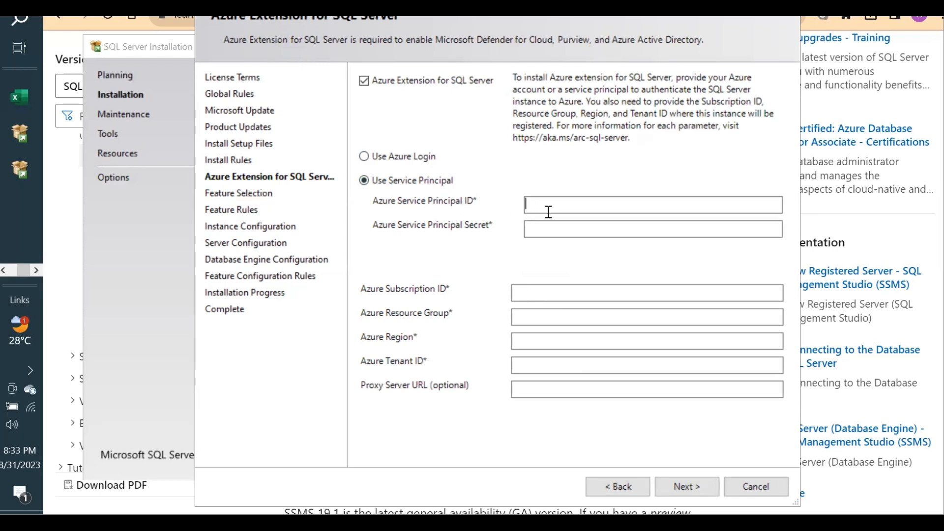
# Exclude the Azure Extension for SQL Server and add LocalDB to the features to install
pyautogui.click(362, 85)
pyautogui.click(683, 493)
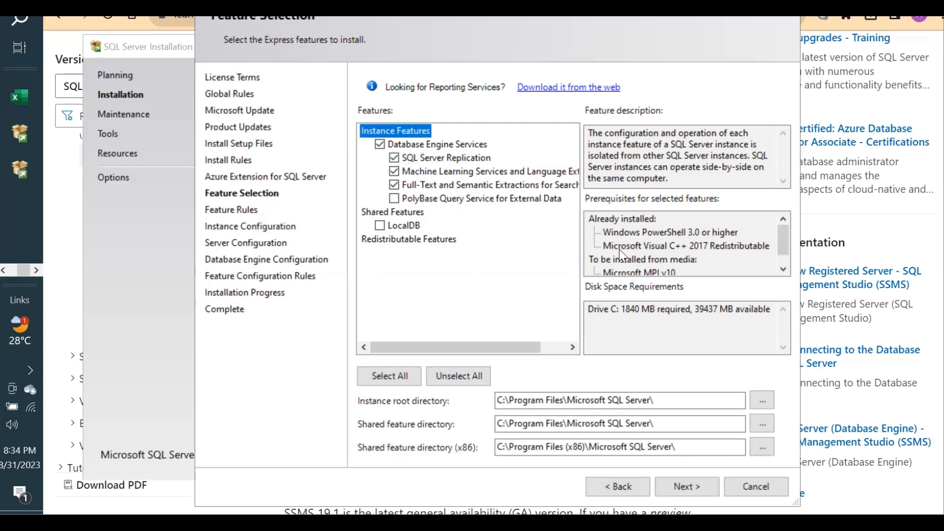
pyautogui.click(380, 226)
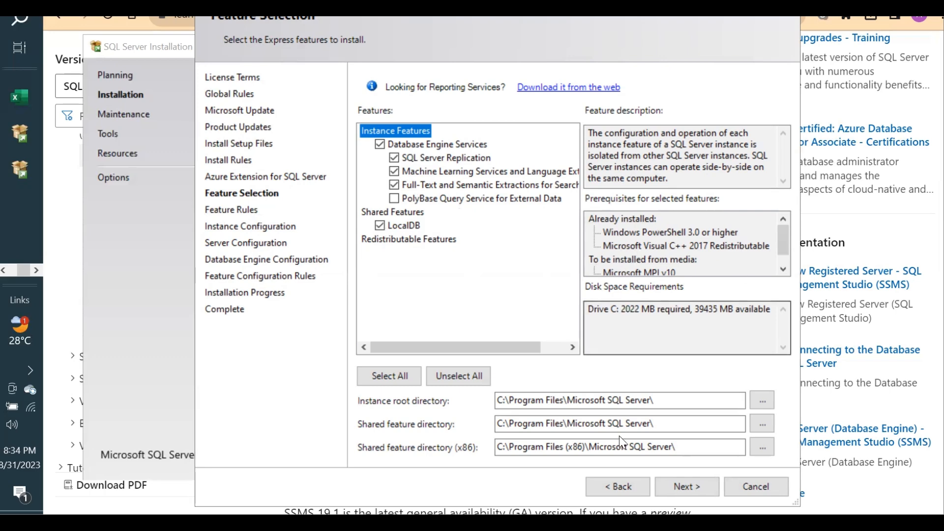
pyautogui.click(684, 490)
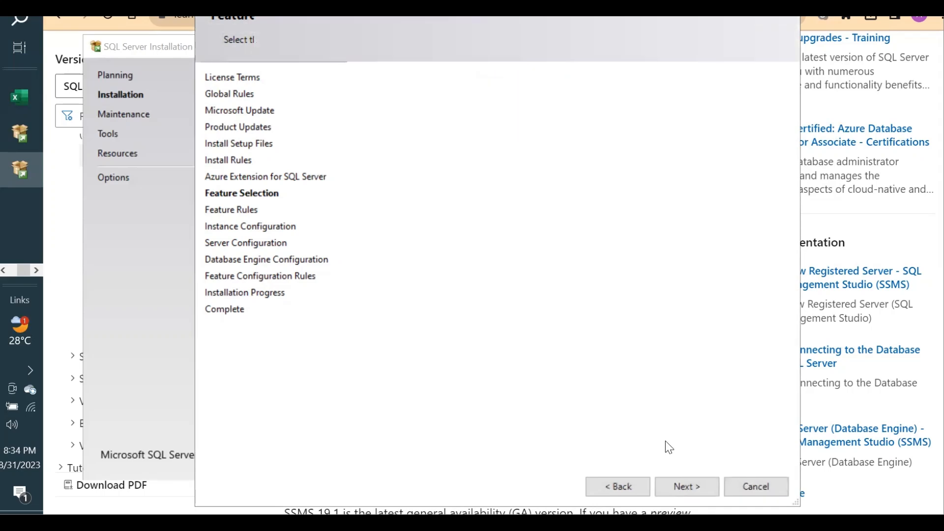
# Accept the named instance SQLExpress with instance ID SQLEXPRESS and the default service accounts
pyautogui.click(503, 148)
pyautogui.click(505, 102)
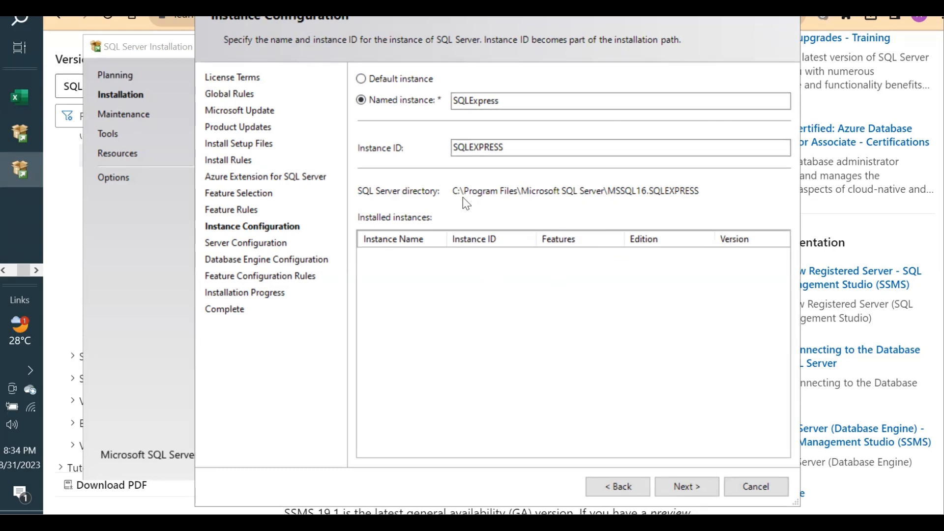
pyautogui.doubleClick(509, 148)
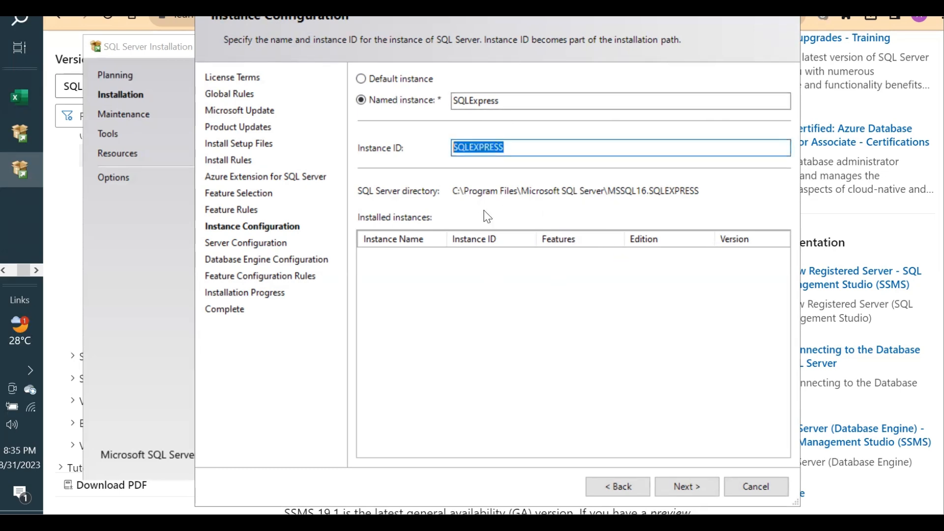
pyautogui.click(687, 487)
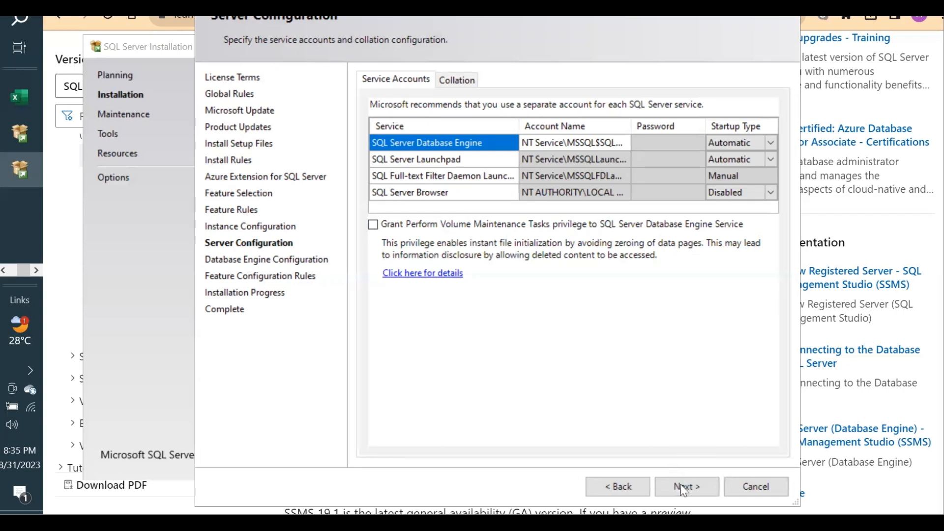
pyautogui.click(670, 486)
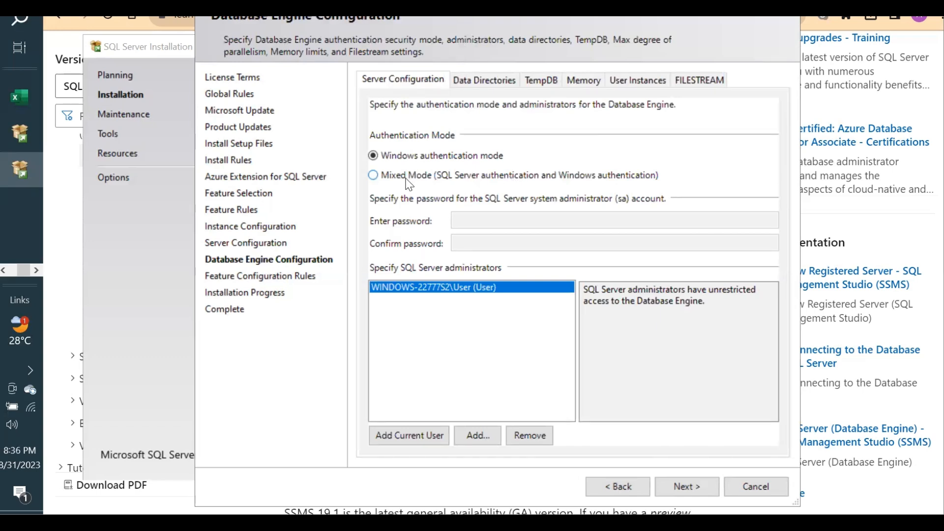
# Set the Database Engine authentication to Mixed Mode, then enter and confirm the sa account password
pyautogui.click(373, 175)
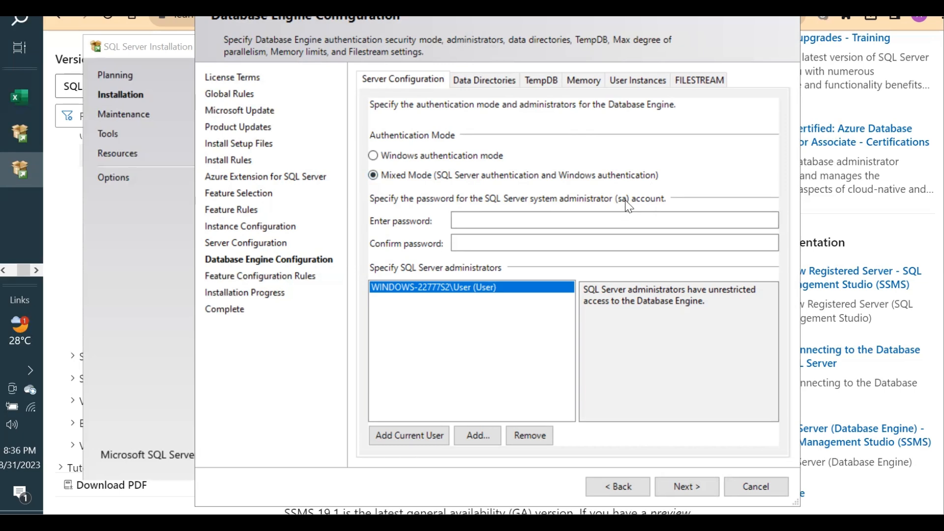
pyautogui.click(456, 219)
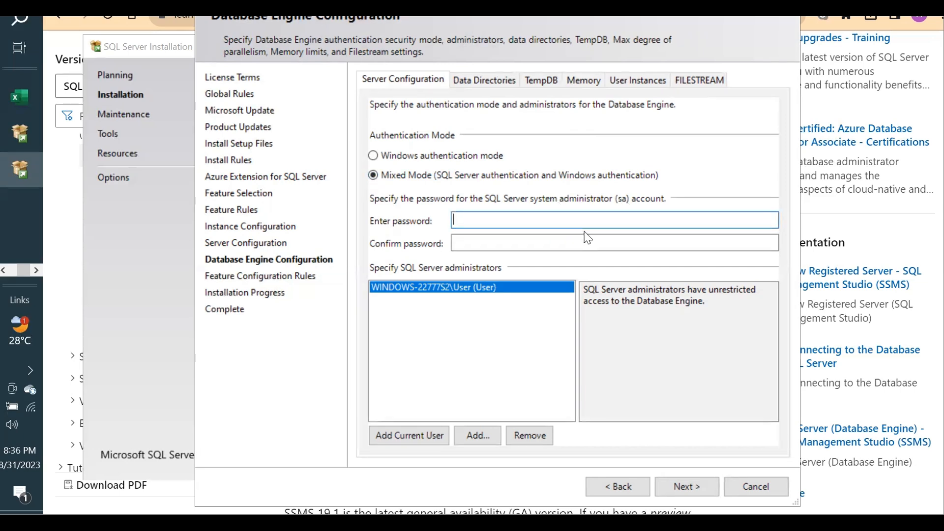
pyautogui.write('••••••')
pyautogui.click(515, 240)
pyautogui.write('•••••')
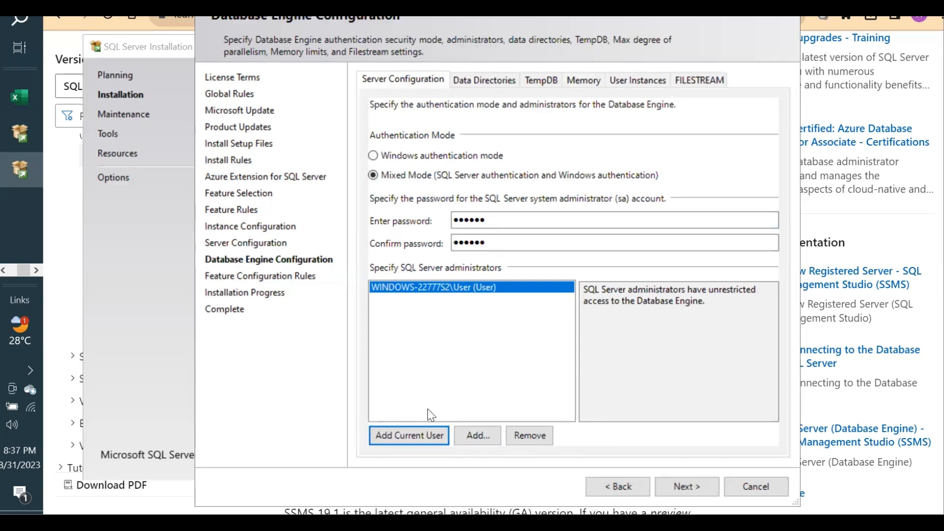
pyautogui.click(475, 435)
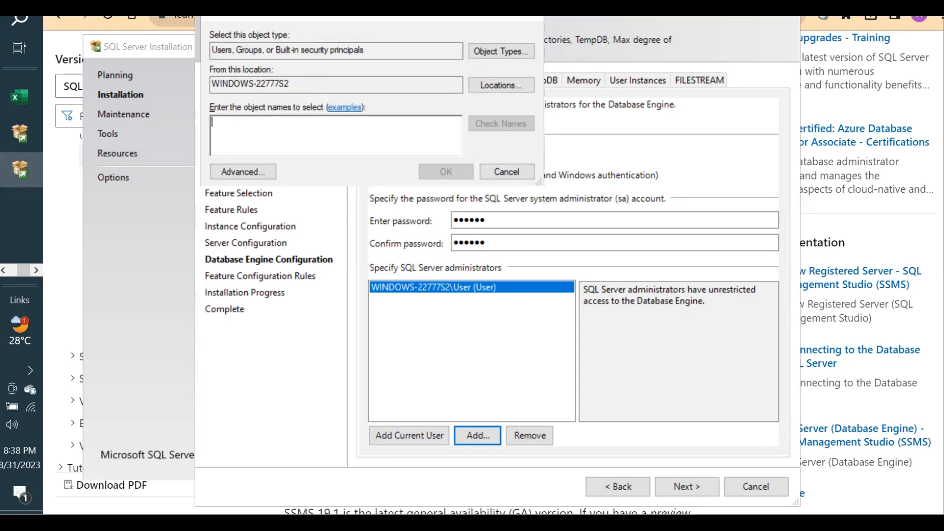
pyautogui.moveTo(326, 11); pyautogui.dragTo(319, 141)
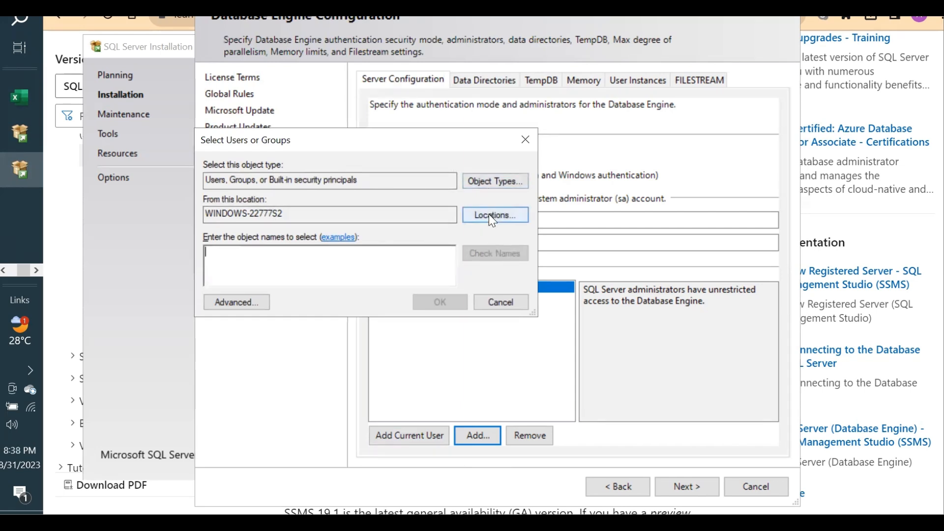
pyautogui.click(494, 303)
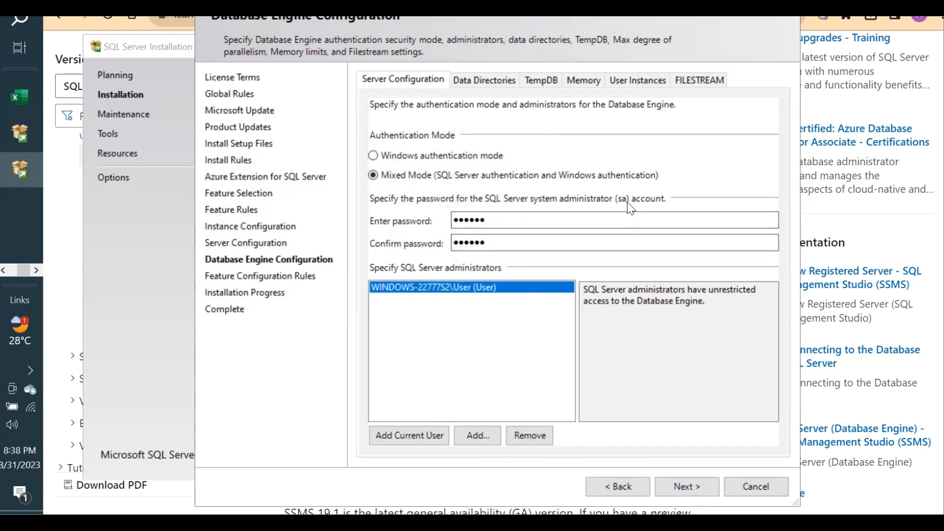
# Continue past the Database Engine configuration to run the SQL Server 2022 installation, and close the completed setup wizard
pyautogui.moveTo(503, 218); pyautogui.dragTo(408, 219)
pyautogui.click(661, 491)
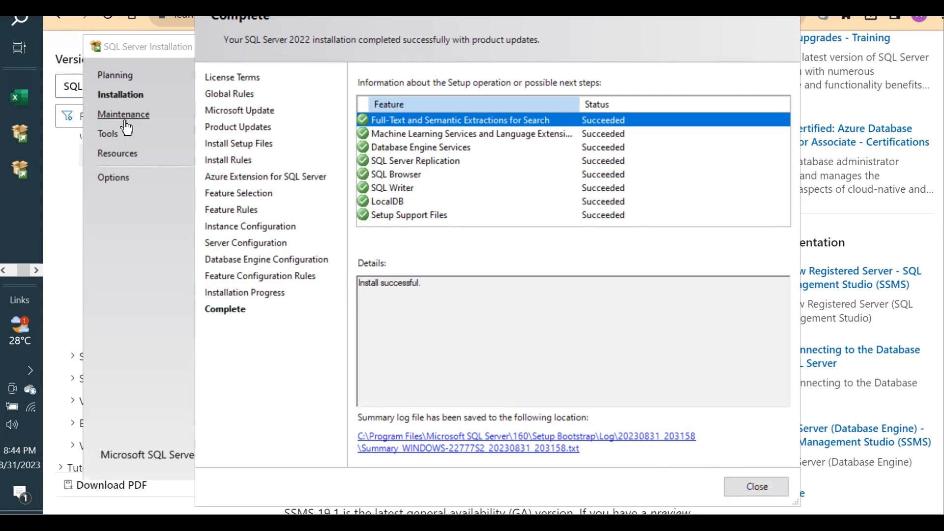
pyautogui.click(758, 486)
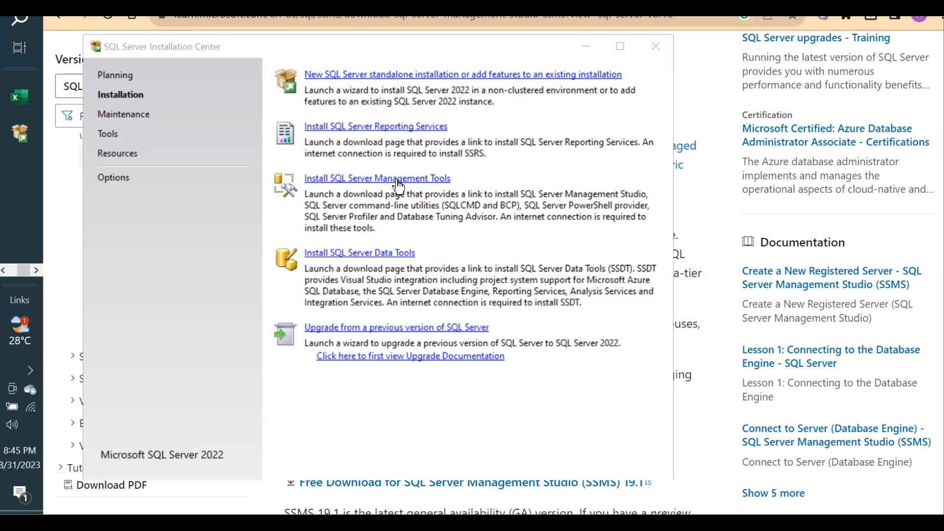
# Look through the Install SQL Server Reporting Services web page and return to the SQL Server Installation Center
pyautogui.click(379, 127)
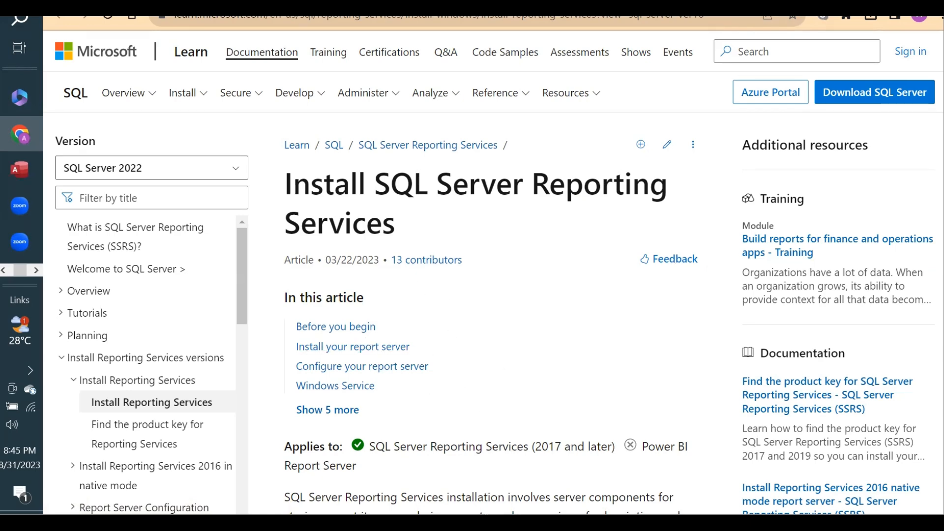
pyautogui.scroll(-20, 492, 296)
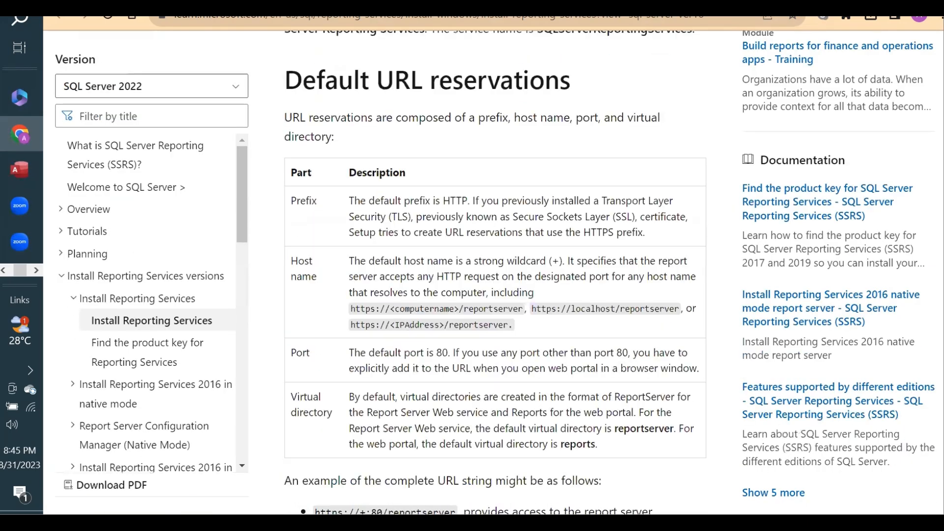
pyautogui.scroll(20, 492, 295)
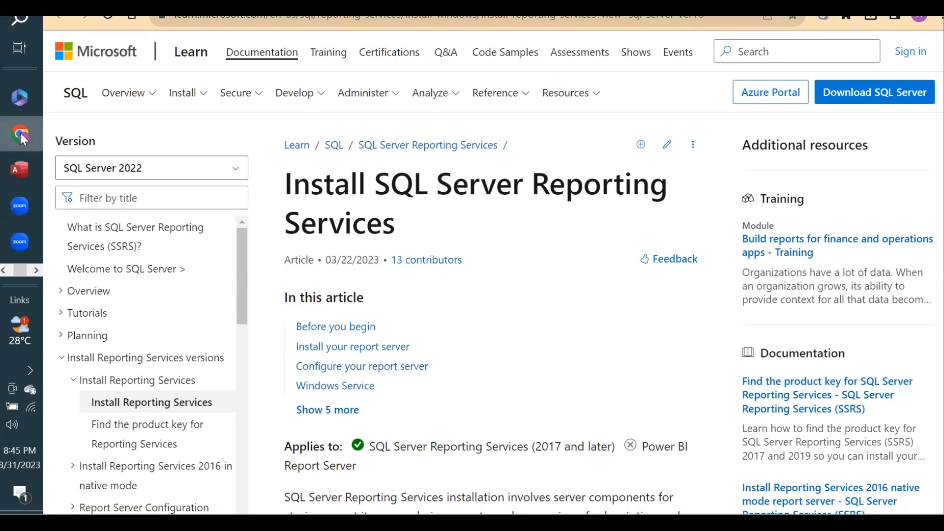
pyautogui.moveTo(20, 242)
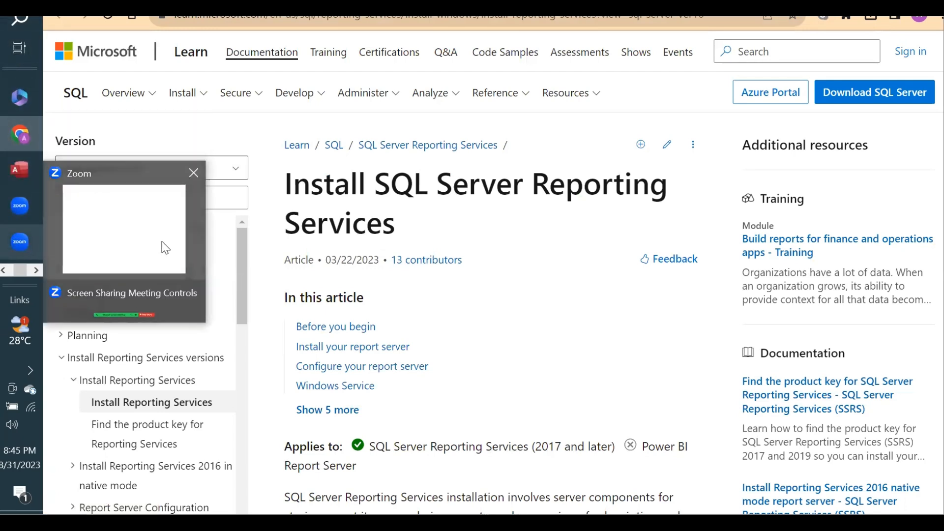
pyautogui.click(36, 270)
pyautogui.click(20, 133)
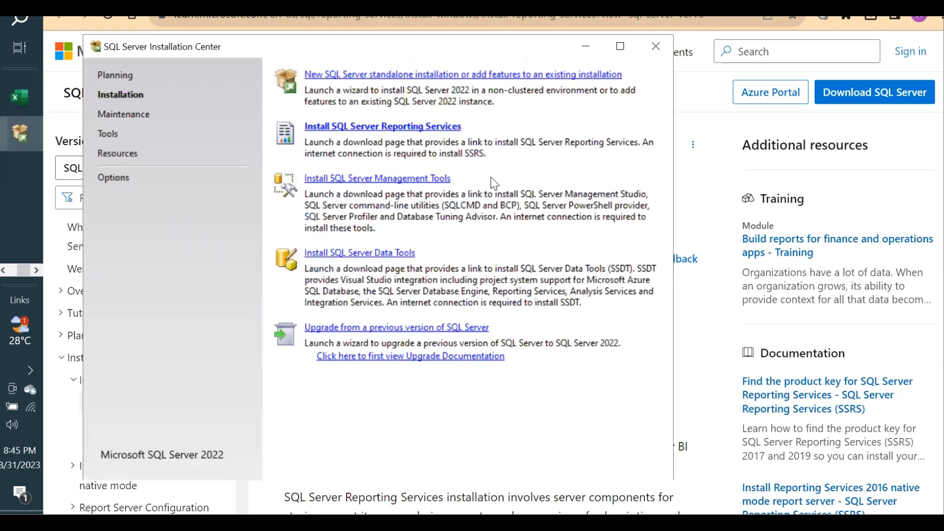
# Open the SQL Server Management Tools download page, review the Download SSMS section and start the free download of SSMS 19.1
pyautogui.click(370, 181)
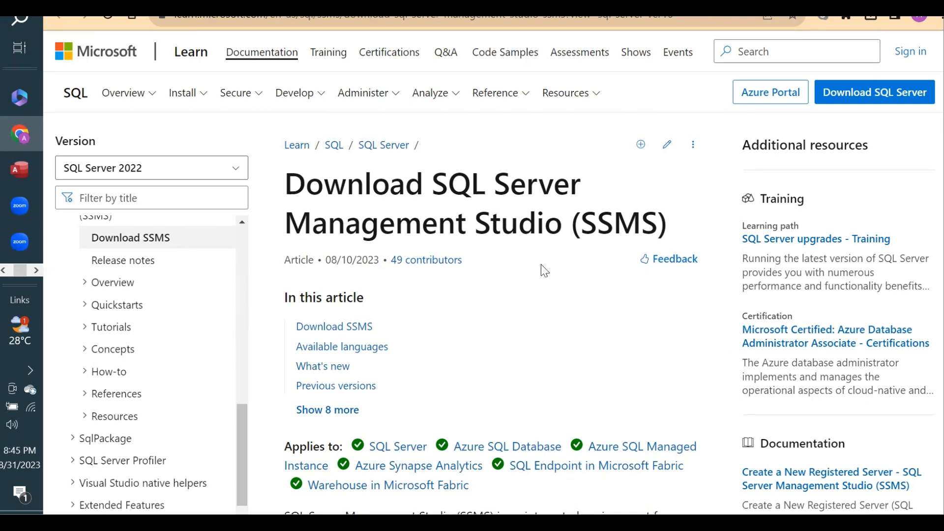
pyautogui.click(344, 334)
pyautogui.moveTo(534, 400); pyautogui.dragTo(532, 403)
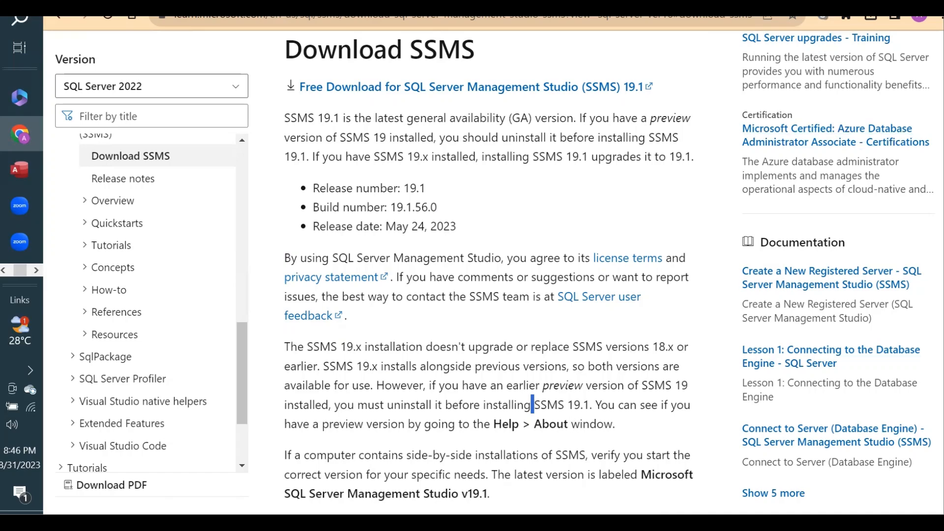
pyautogui.scroll(-14, 532, 405)
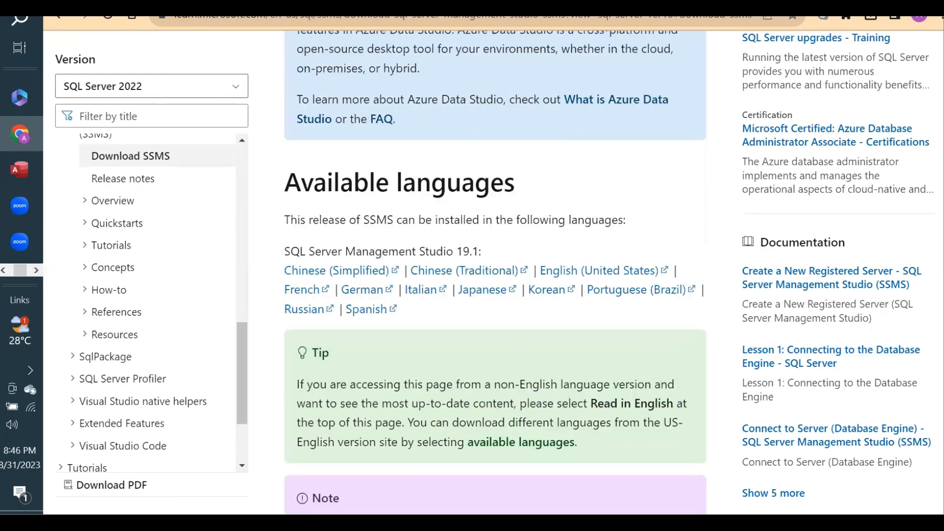
pyautogui.scroll(-7, 495, 271)
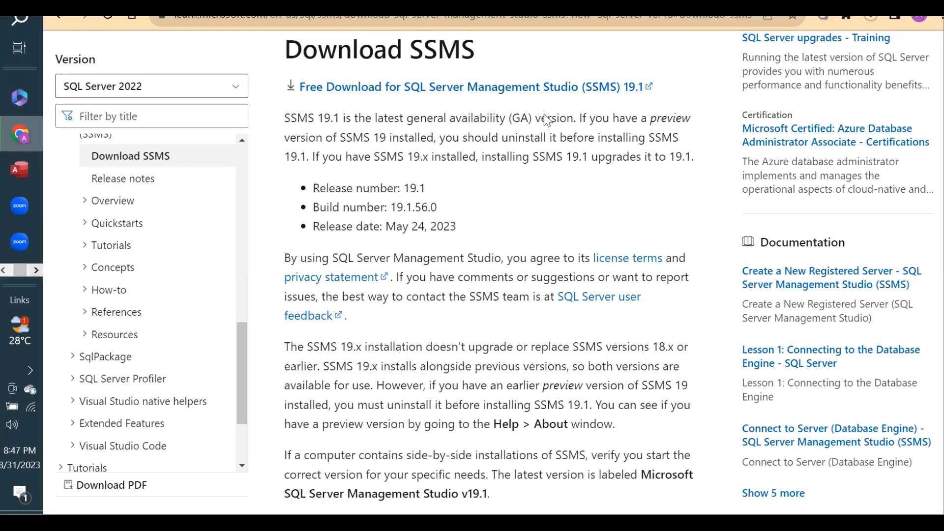
pyautogui.scroll(10, 494, 273)
pyautogui.scroll(-13, 494, 273)
pyautogui.scroll(13, 494, 273)
# Switch to the Downloads folder in File Explorer to check on the SSMS-Setup-ENU download
pyautogui.click(3, 271)
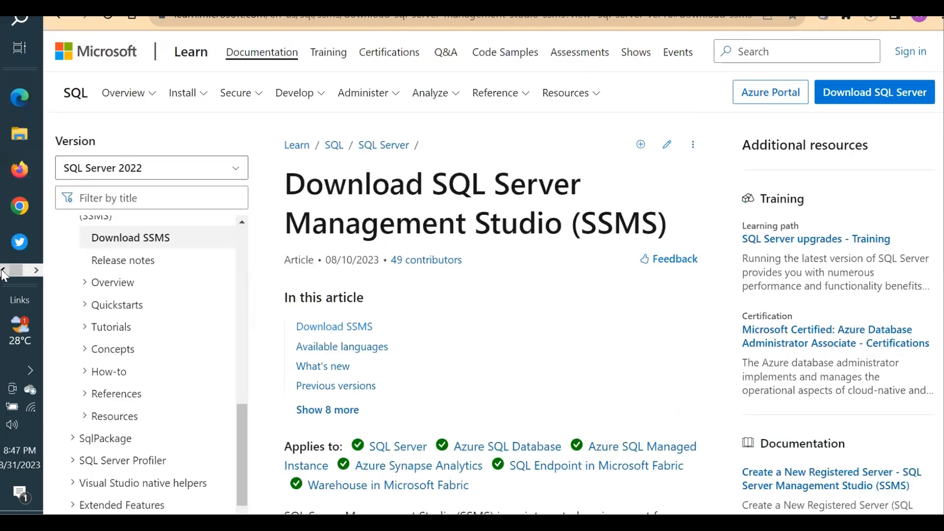
pyautogui.click(22, 139)
pyautogui.click(113, 47)
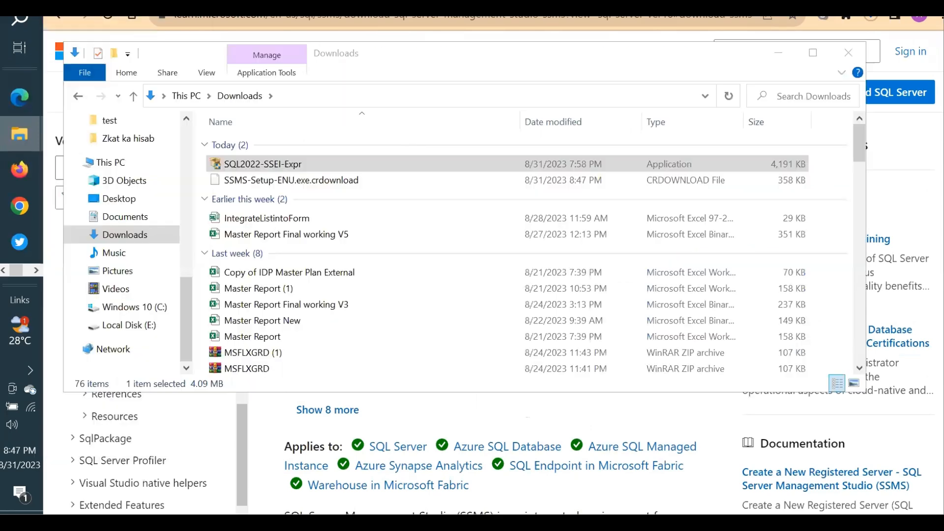
pyautogui.click(292, 162)
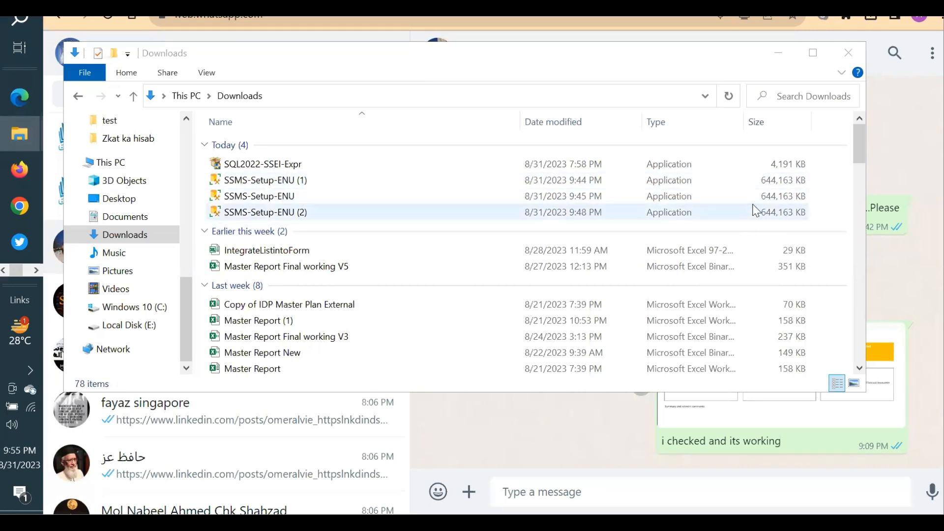
# Launch SSMS-Setup-ENU and install Management Studio in C:\Program Files (x86)\Microsoft SQL Server Management Studio 19
pyautogui.click(215, 197)
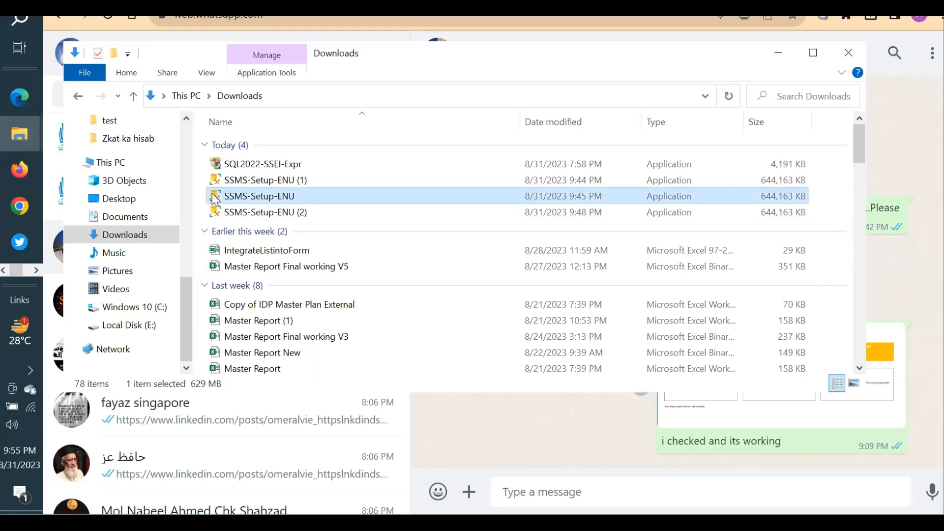
pyautogui.doubleClick(215, 198)
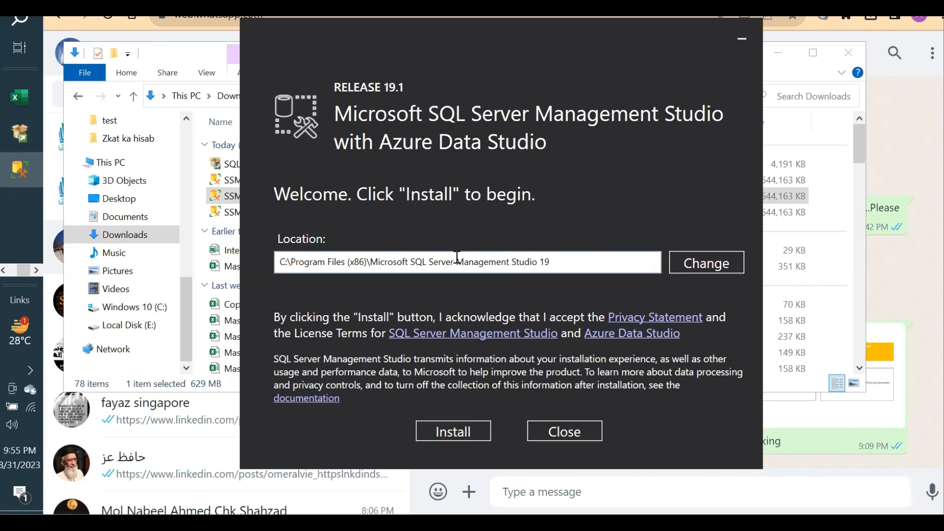
pyautogui.click(430, 259)
pyautogui.moveTo(451, 259); pyautogui.dragTo(542, 259)
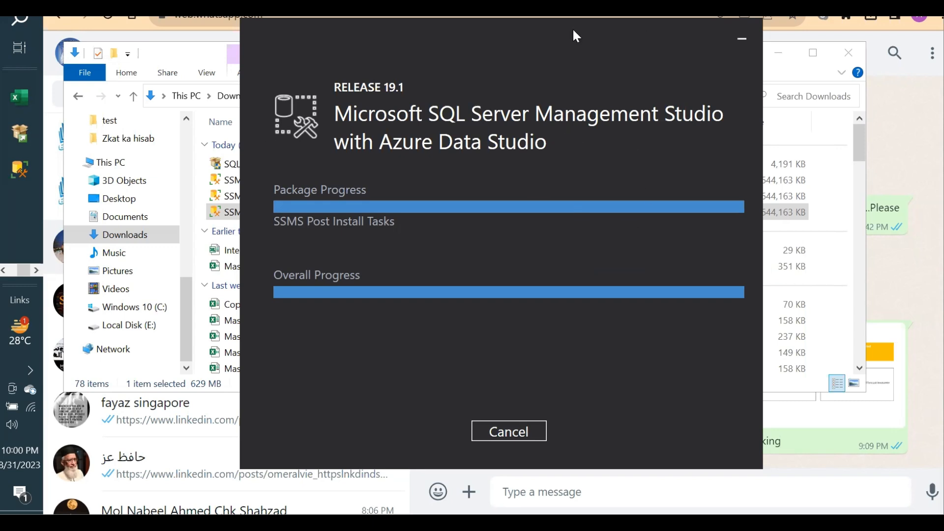
pyautogui.moveTo(572, 33); pyautogui.dragTo(647, 225)
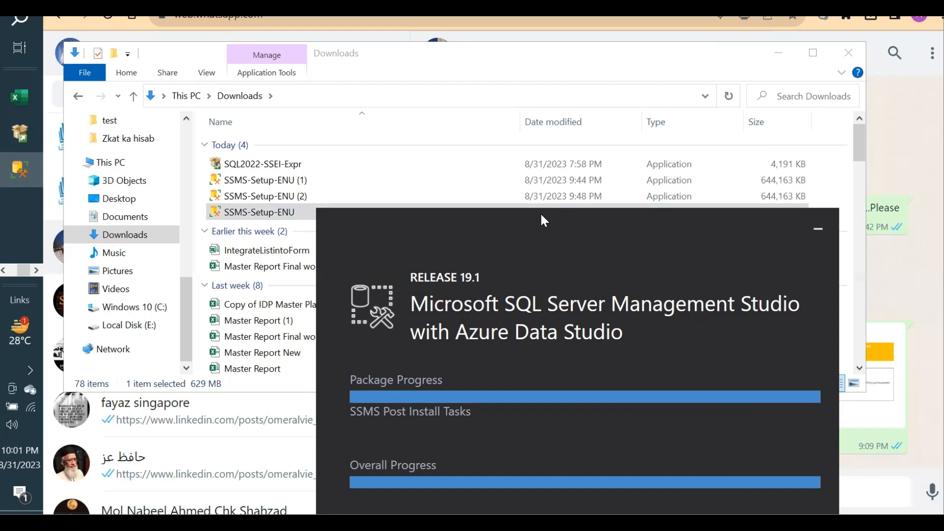
pyautogui.moveTo(540, 211); pyautogui.dragTo(459, 26)
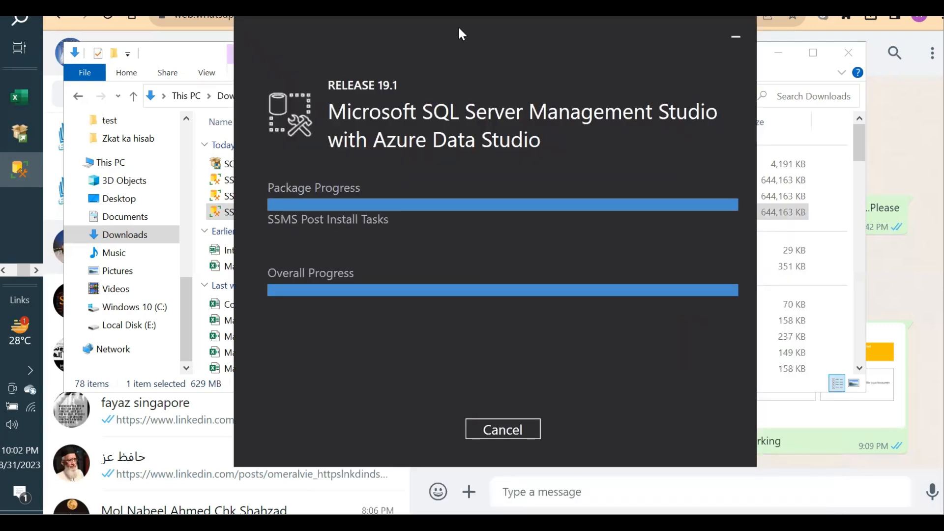